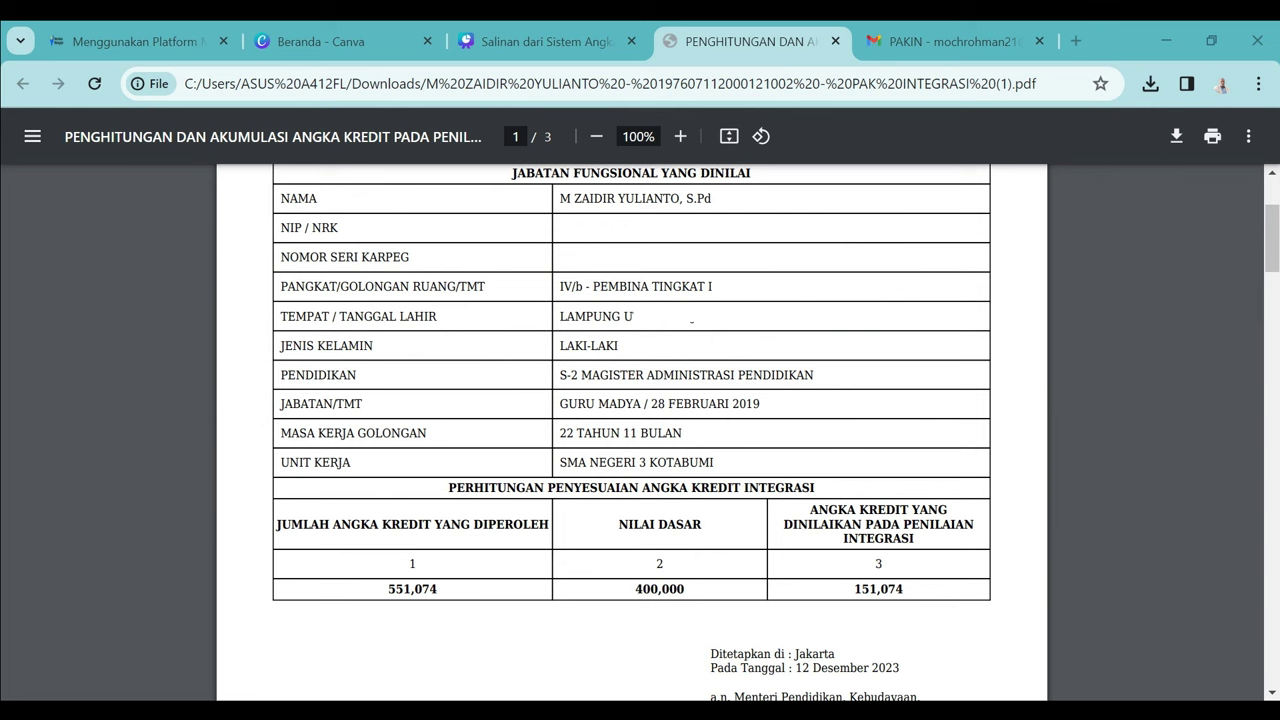
- Switch to the ANGKA KREDIT workbook in Excel and examine the 2022 and 2023 credit rows against the coefficient table on Sheet3
{"action": "key", "text": "alt+Tab"}
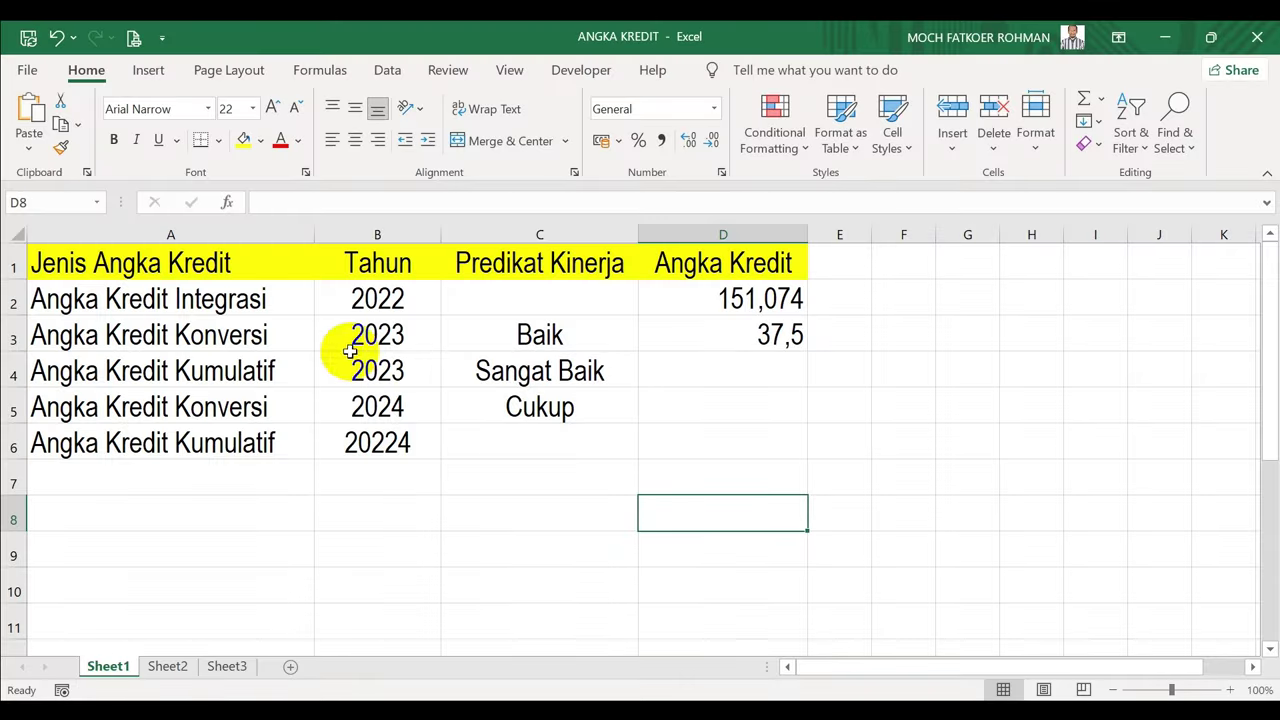
{"action": "left_click", "coordinate": [165, 297]}
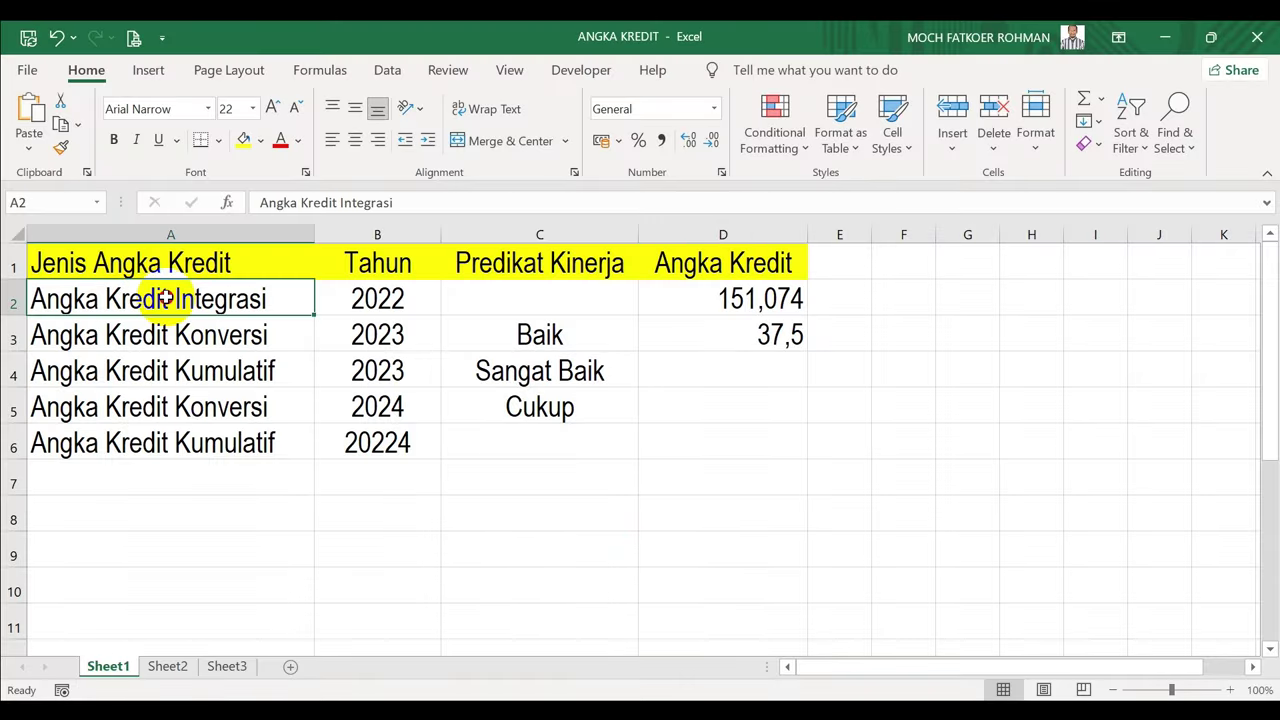
{"action": "left_click", "coordinate": [155, 262]}
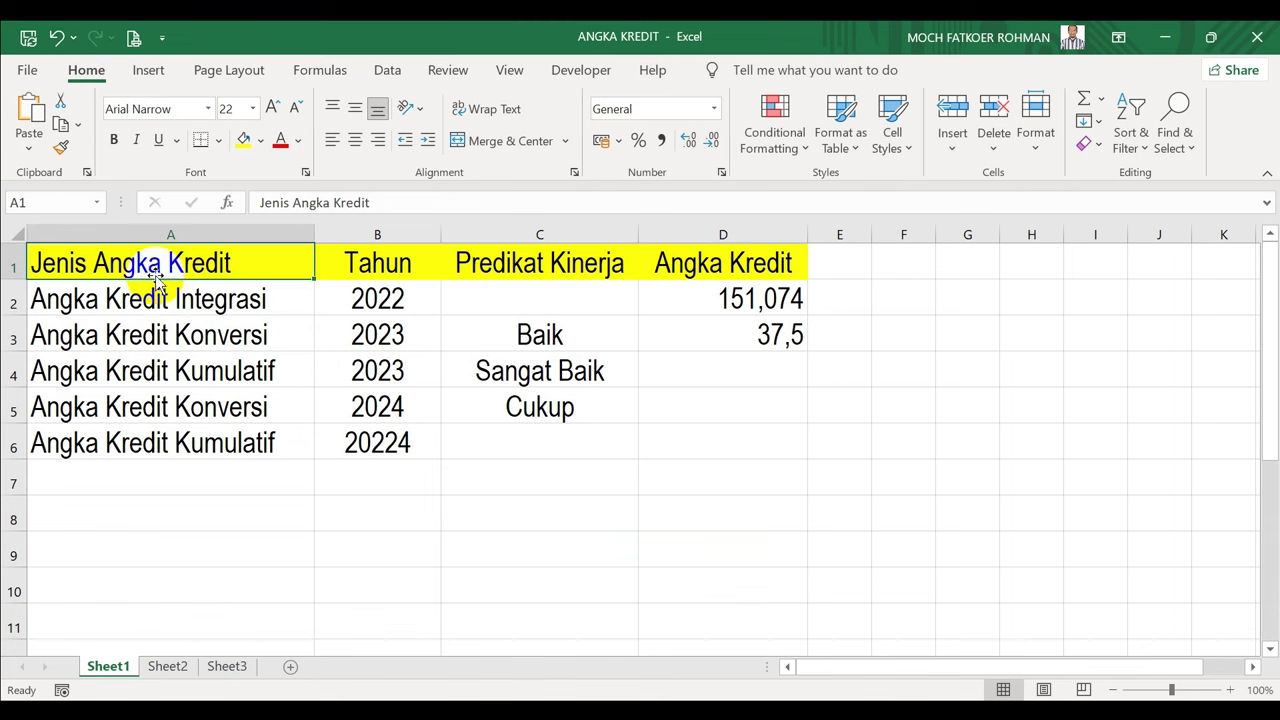
{"action": "left_click", "coordinate": [155, 303]}
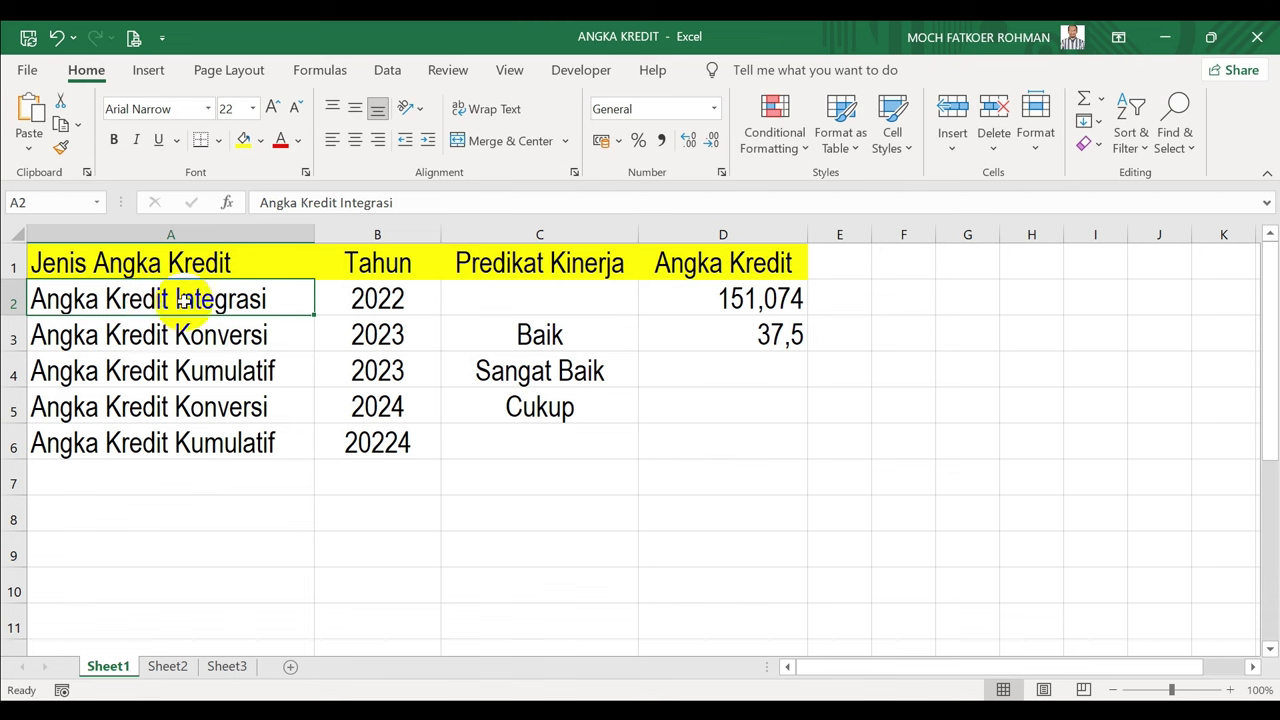
{"action": "left_click", "coordinate": [362, 297]}
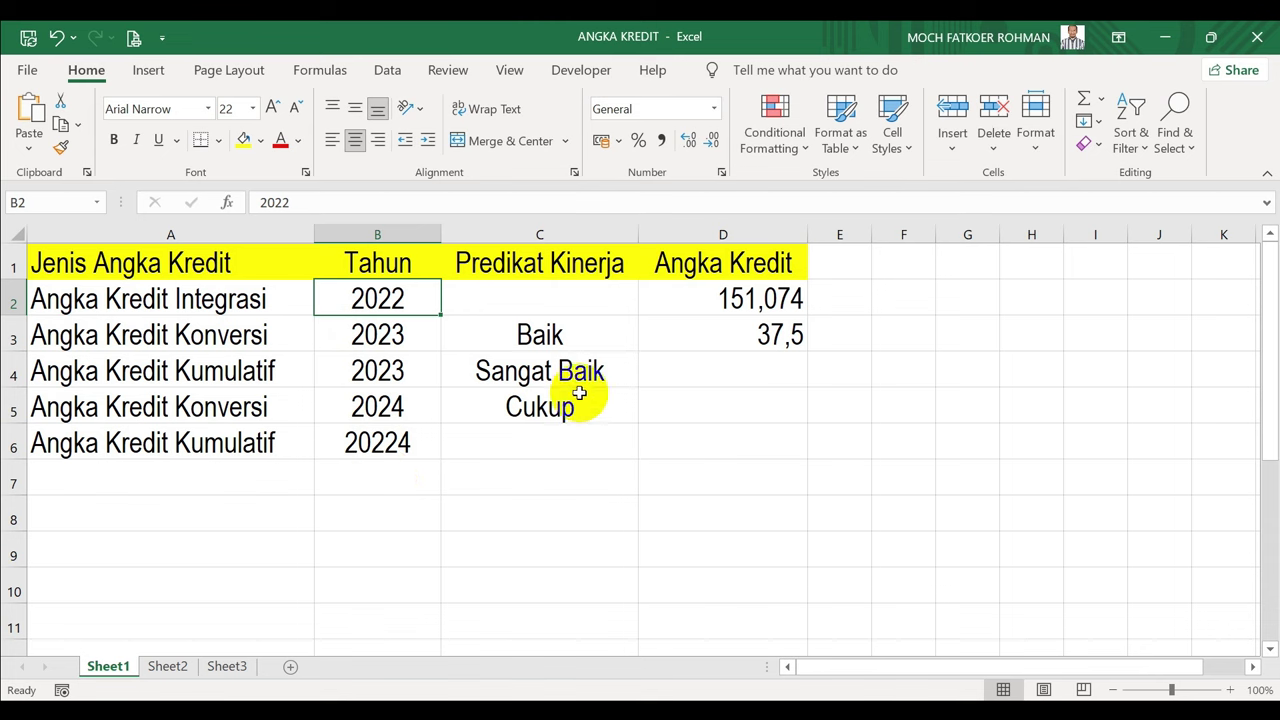
{"action": "left_click", "coordinate": [747, 301]}
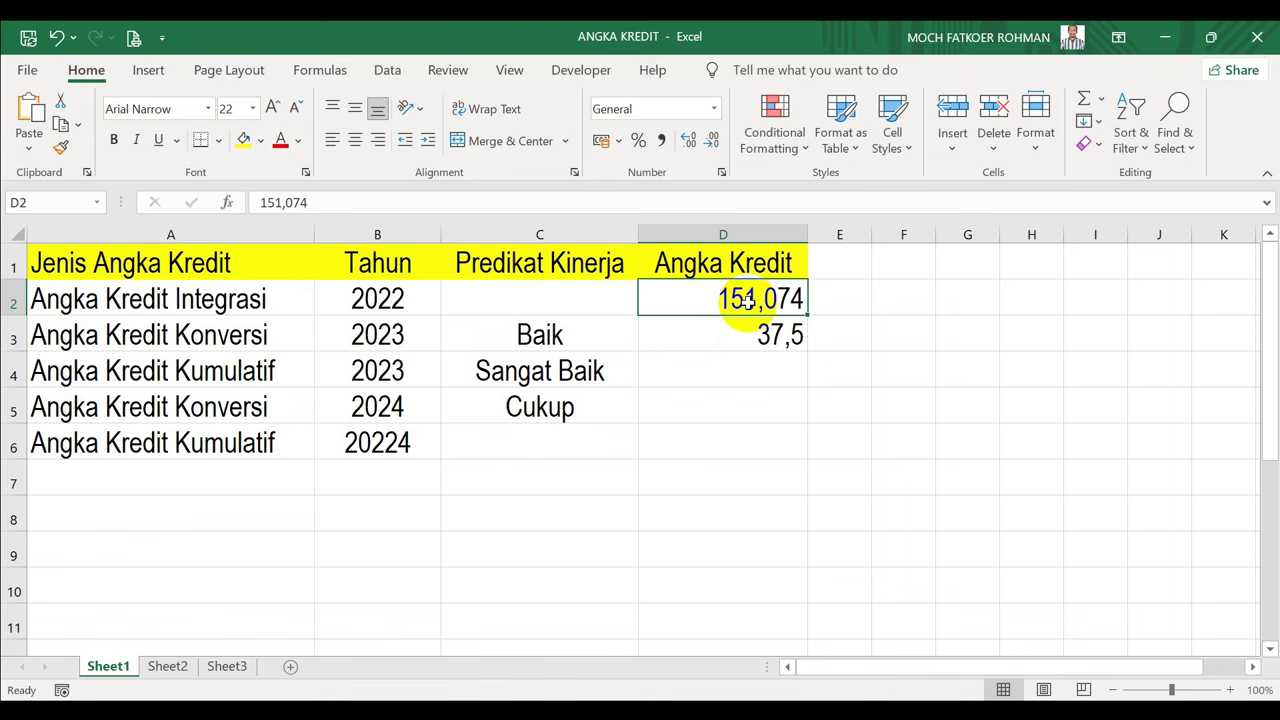
{"action": "left_click", "coordinate": [385, 336]}
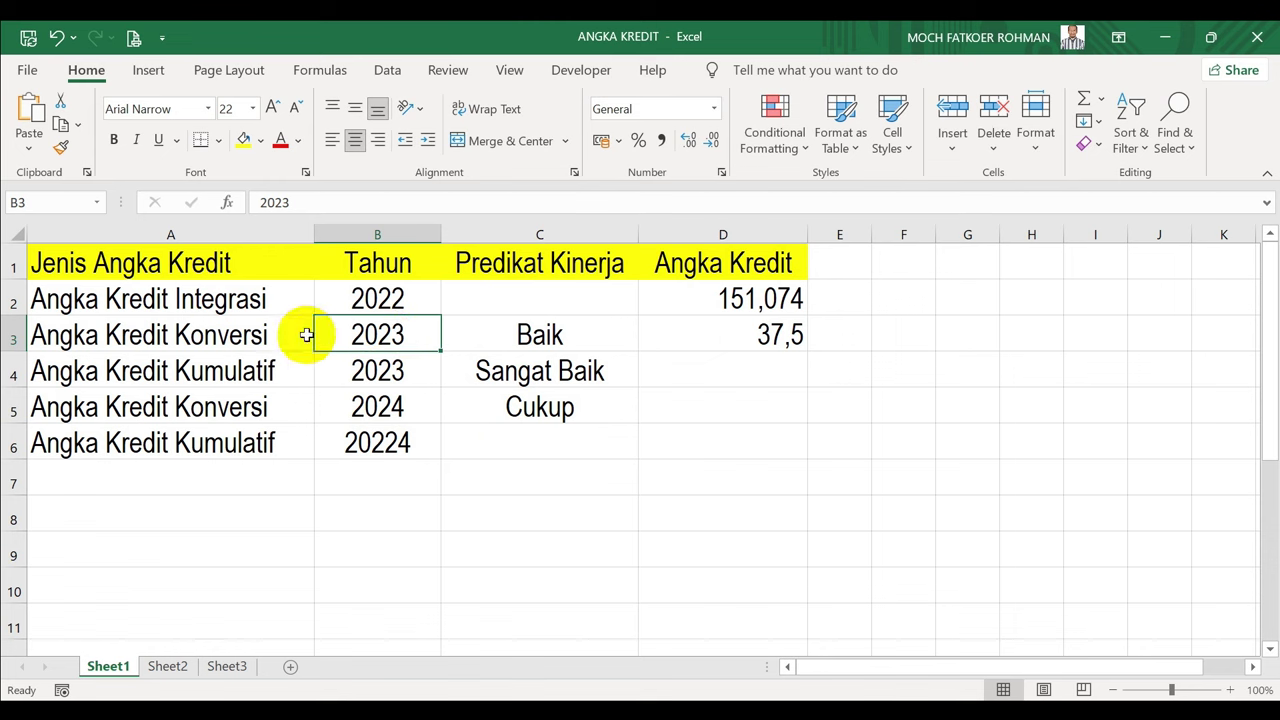
{"action": "left_click", "coordinate": [108, 336]}
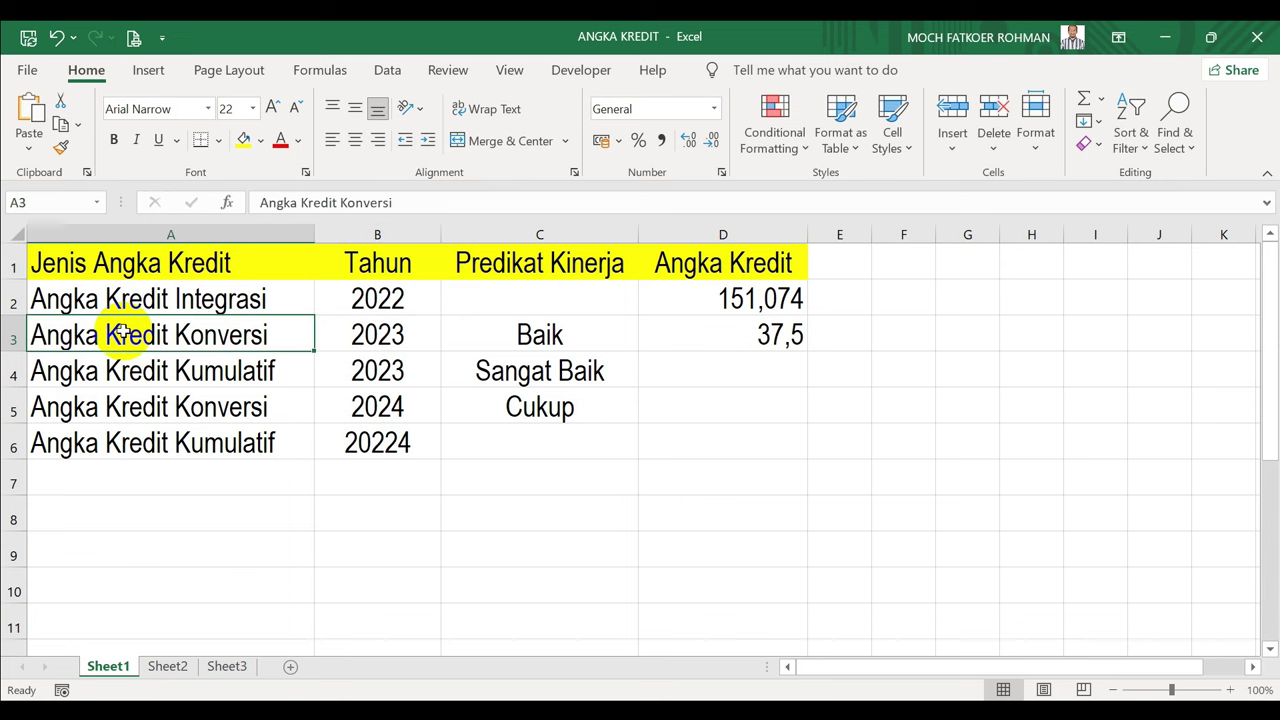
{"action": "left_click", "coordinate": [520, 339]}
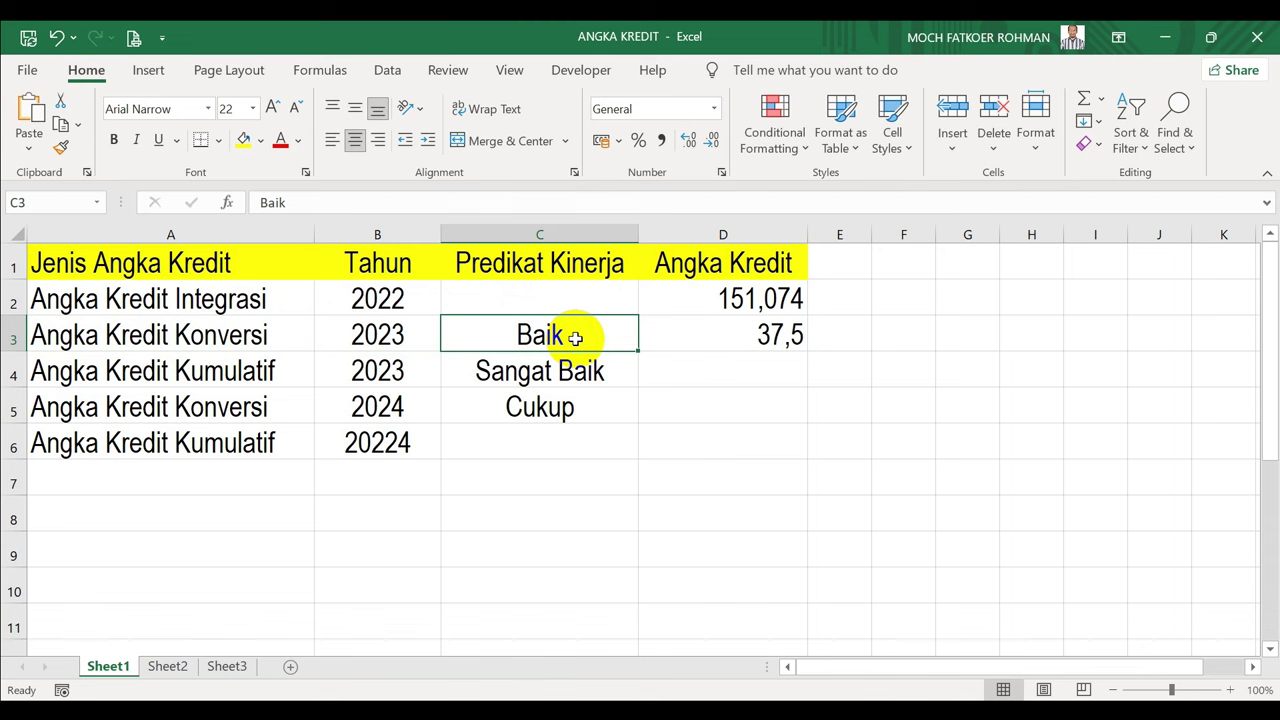
{"action": "left_click", "coordinate": [755, 338]}
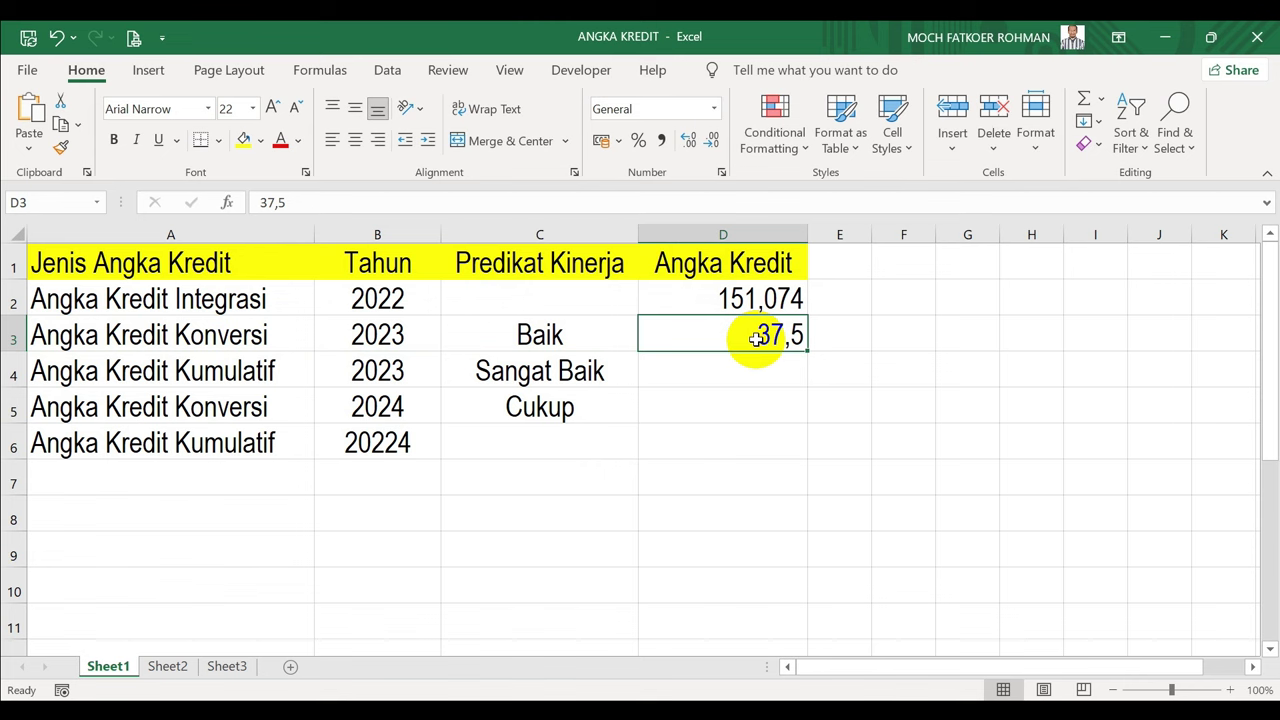
{"action": "left_click", "coordinate": [224, 666]}
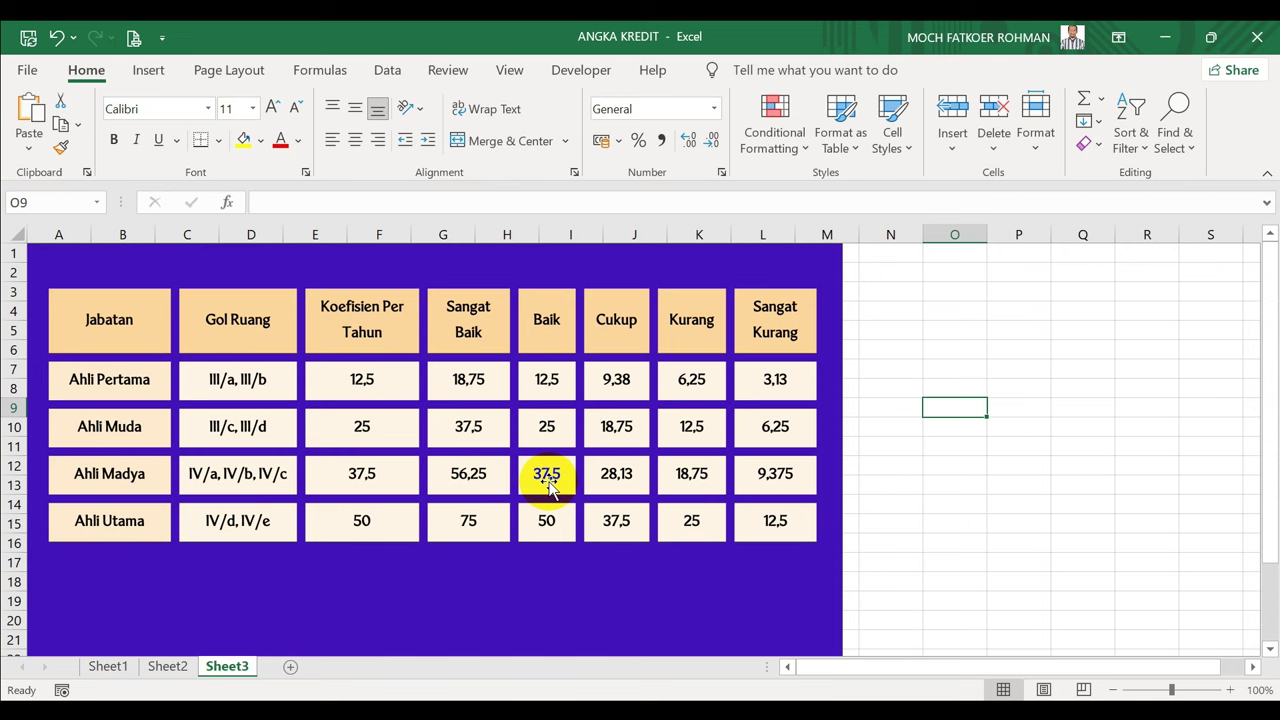
{"action": "left_click", "coordinate": [109, 667]}
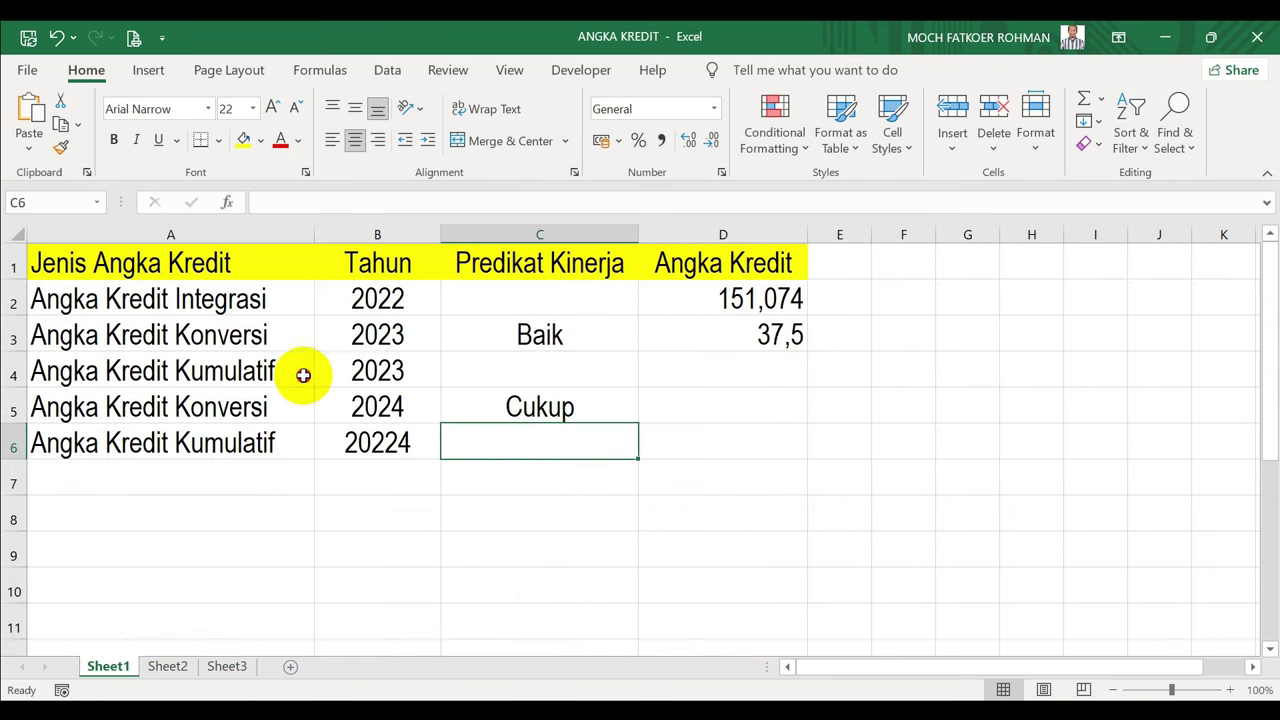
- Calculate the 2023 Angka Kredit Kumulatif in D4 as the sum of D2:D3
{"action": "left_click", "coordinate": [303, 371]}
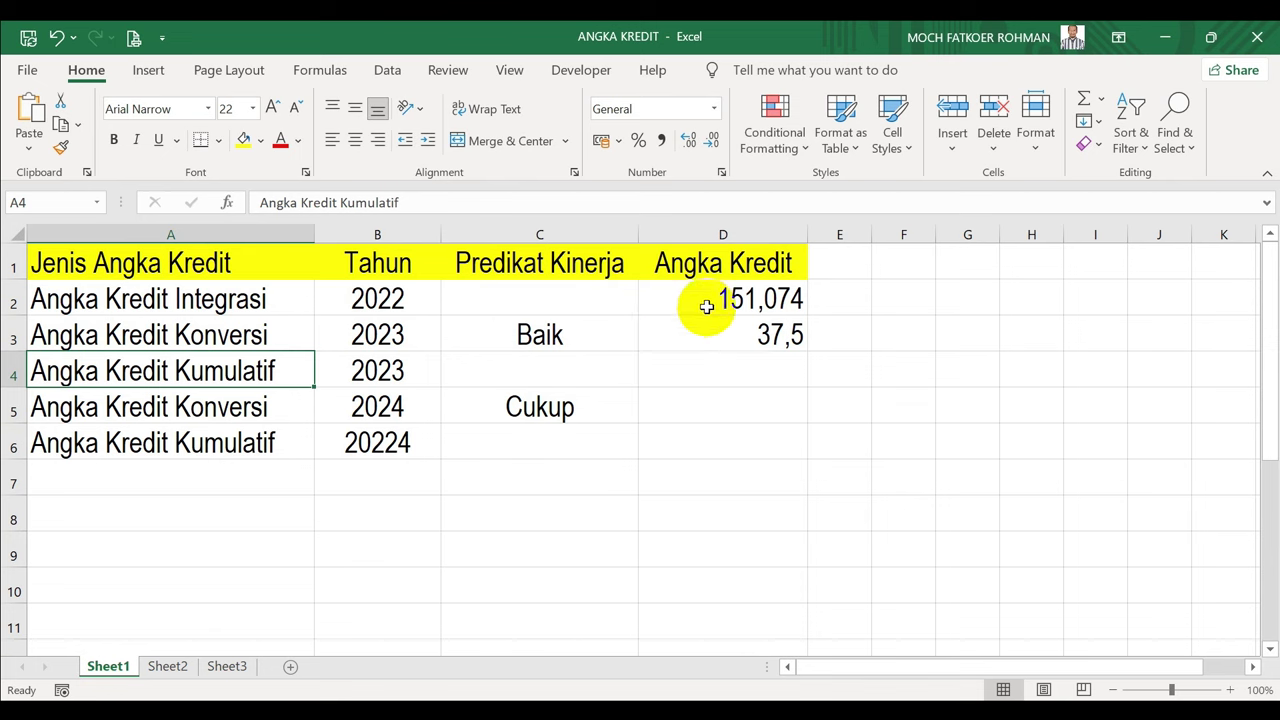
{"action": "left_click", "coordinate": [746, 297]}
{"action": "key", "text": "shift+Down"}
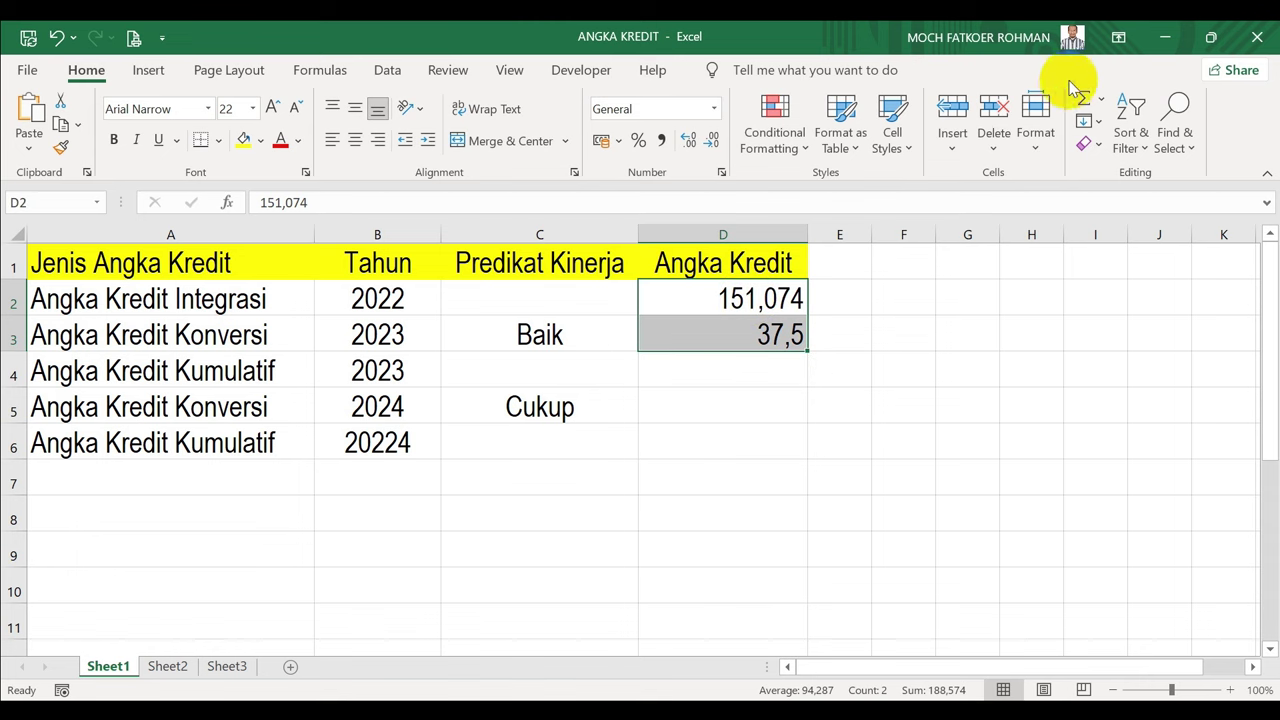
{"action": "left_click", "coordinate": [1110, 98]}
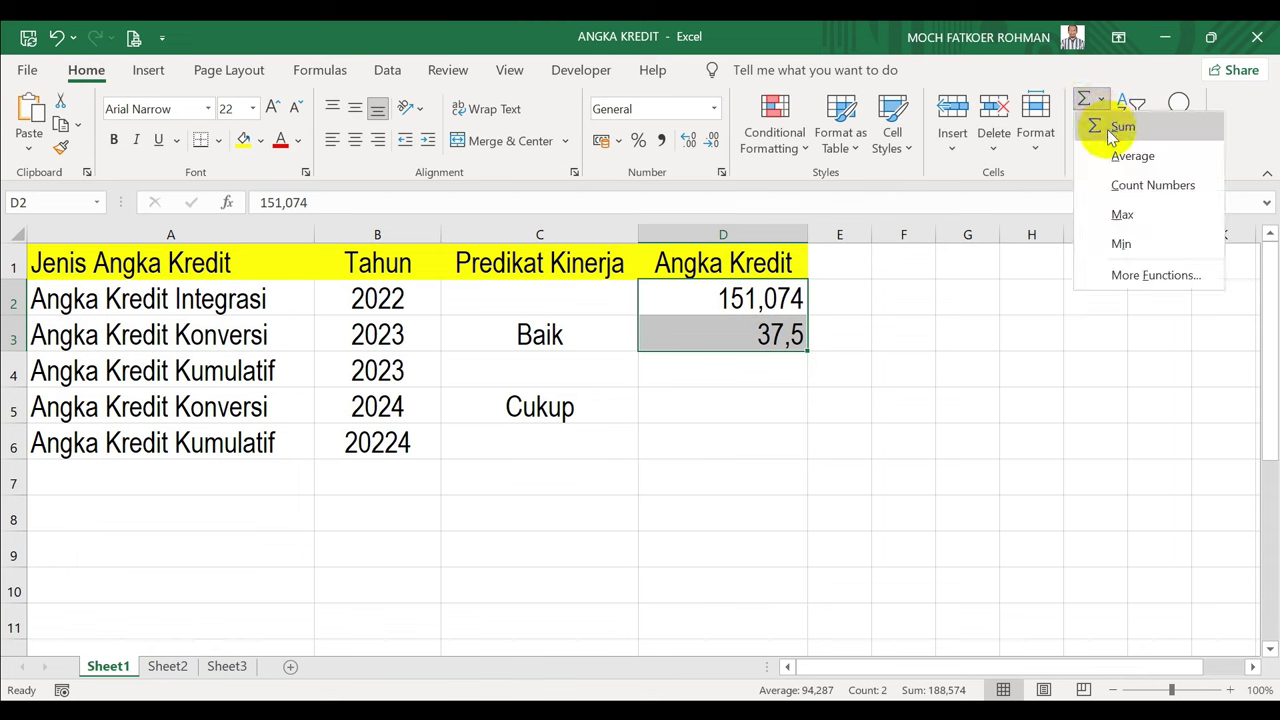
{"action": "left_click", "coordinate": [1108, 128]}
{"action": "left_click", "coordinate": [754, 380]}
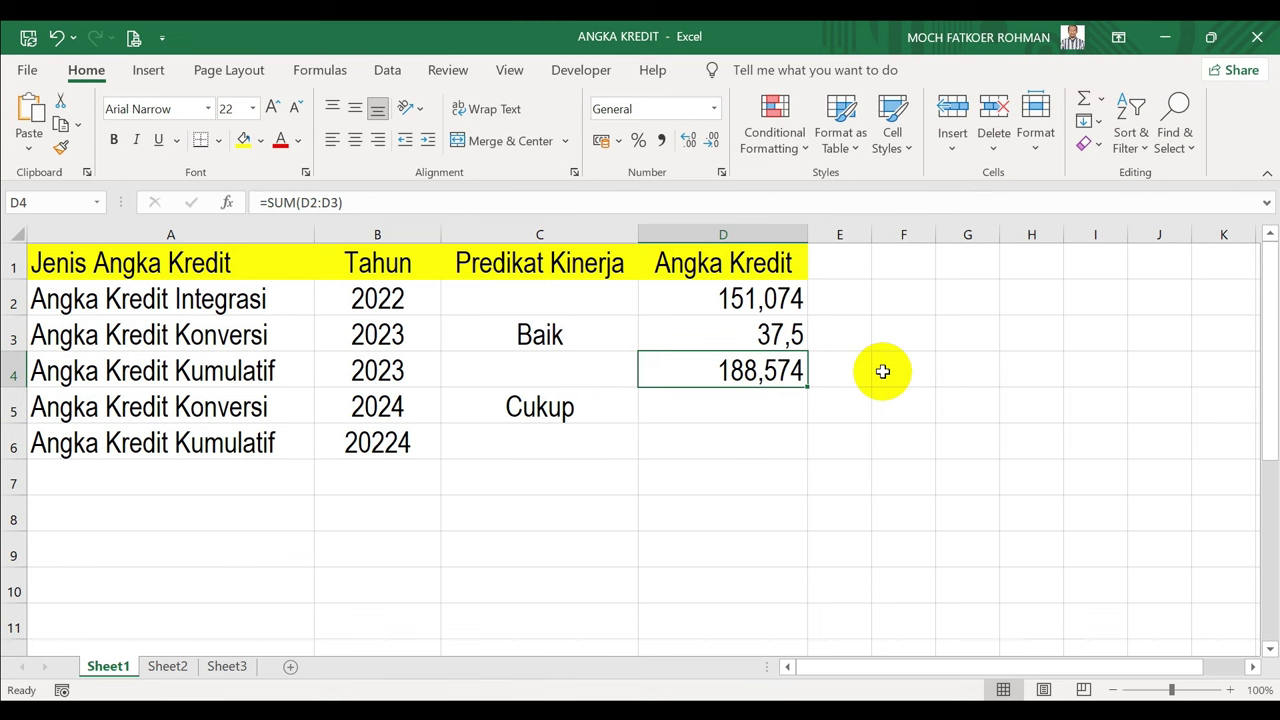
- Change the Predikat Kinerja of the 2024 Angka Kredit Konversi row in C5 to "Sangat Baik"
{"action": "left_click", "coordinate": [384, 366]}
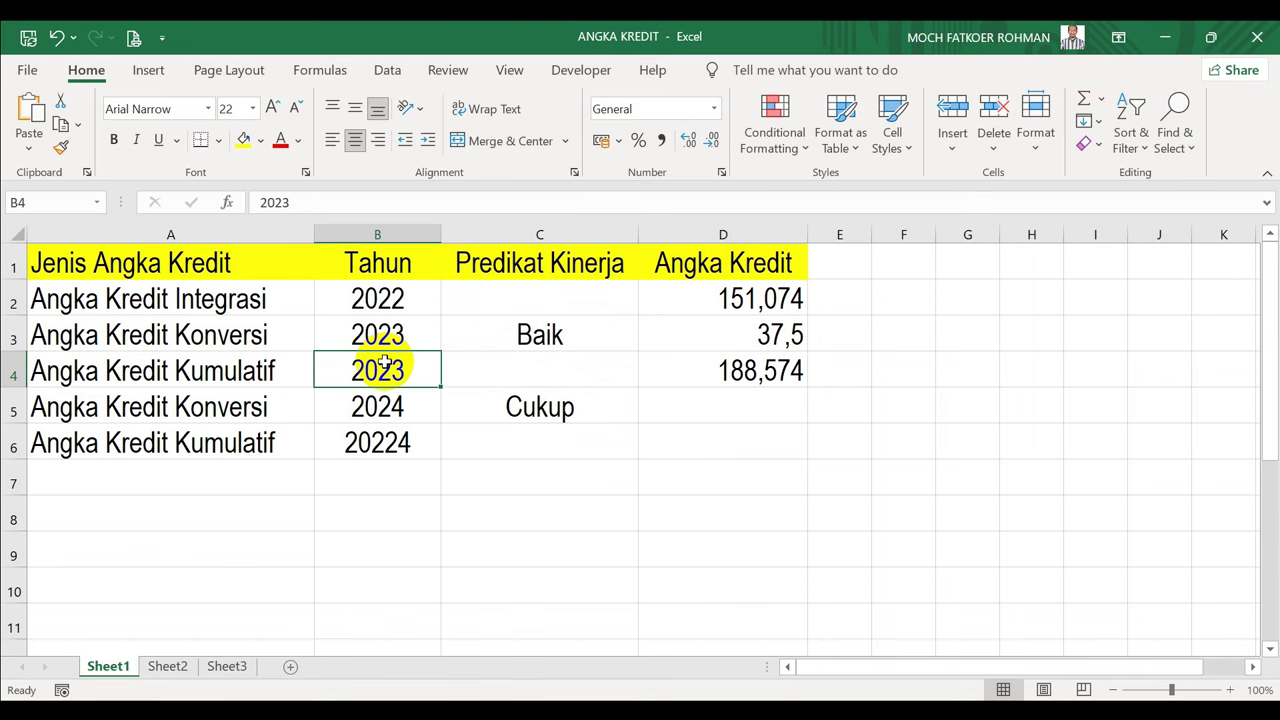
{"action": "left_click", "coordinate": [214, 371]}
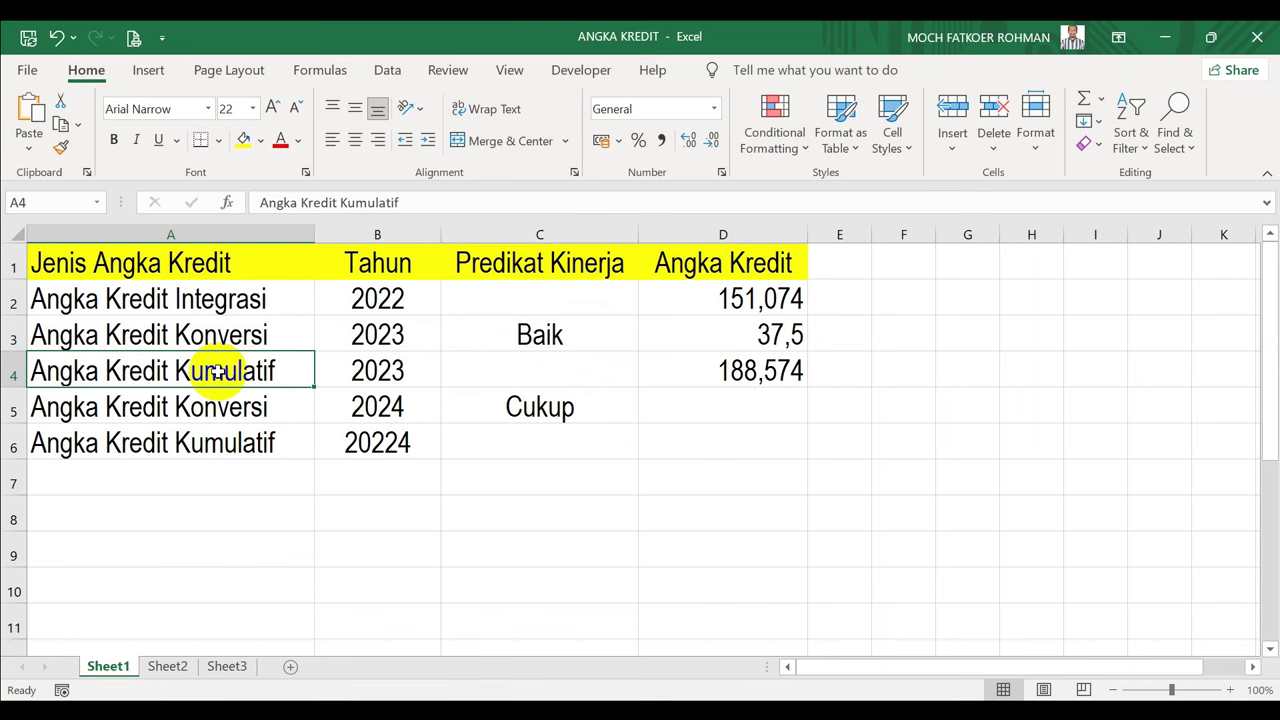
{"action": "left_click", "coordinate": [382, 406]}
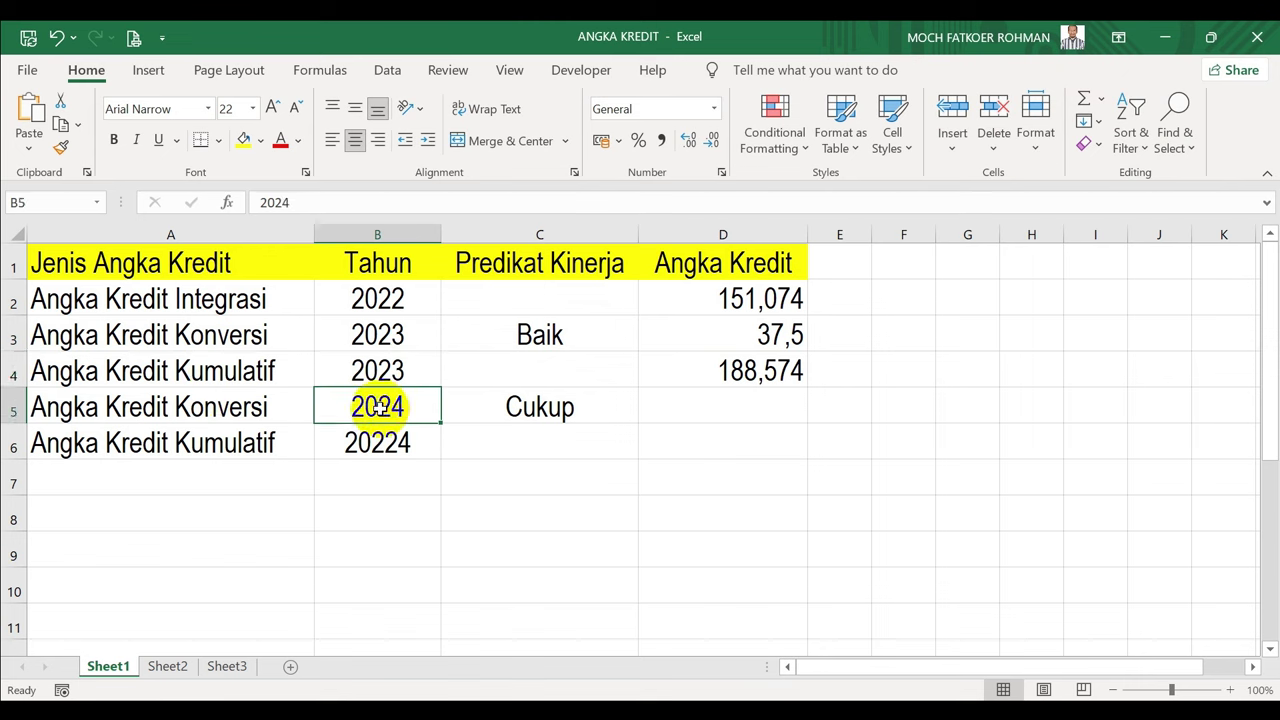
{"action": "left_click", "coordinate": [522, 406]}
{"action": "type", "text": "S"}
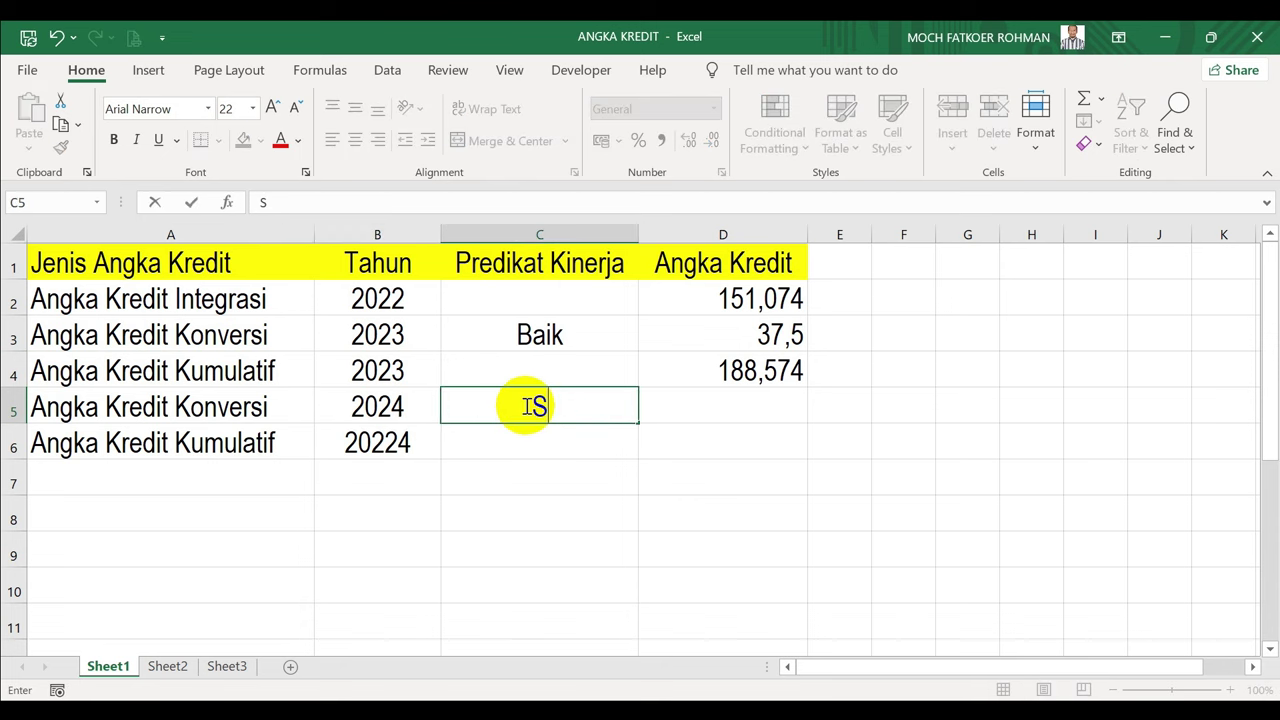
{"action": "type", "text": "angat Bangat a"}
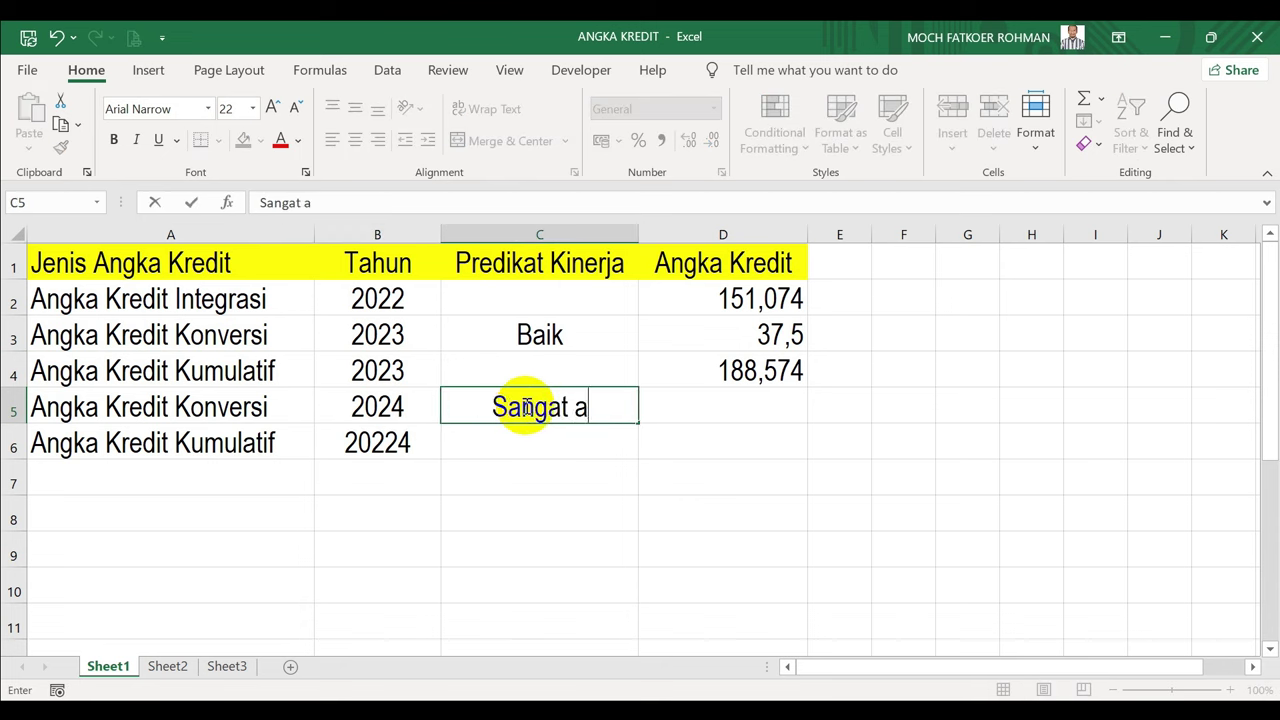
{"action": "key", "text": "BackSpace"}
{"action": "type", "text": "Baik"}
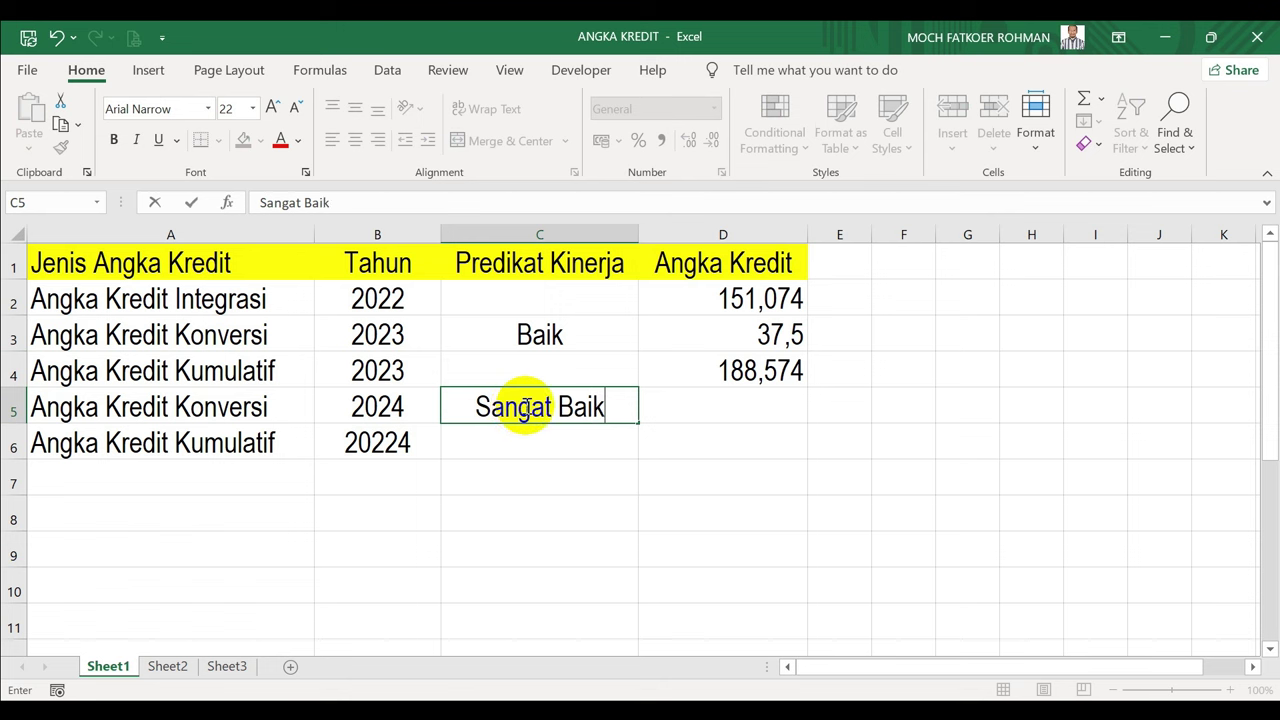
- Look up the Ahli Madya value for Sangat Baik on Sheet3 and enter 56,25 as the 2024 Konversi credit in D5 of Sheet1
{"action": "left_click", "coordinate": [730, 405]}
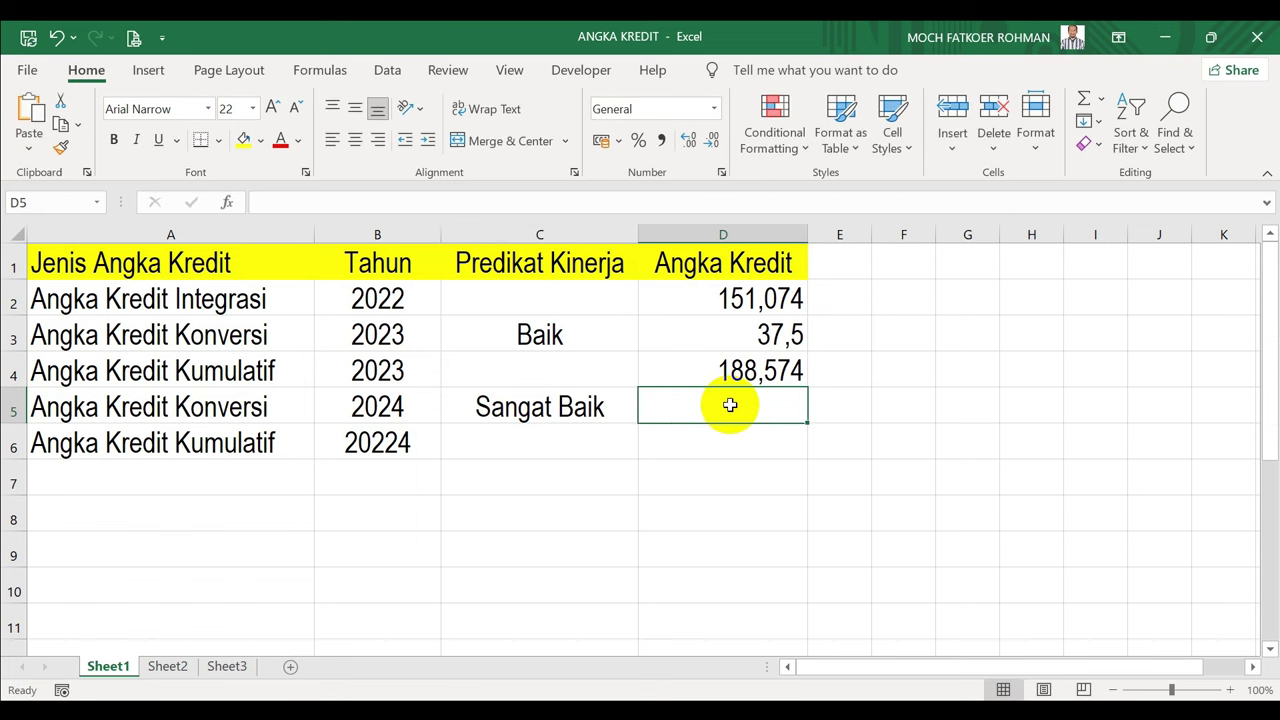
{"action": "left_click", "coordinate": [224, 666]}
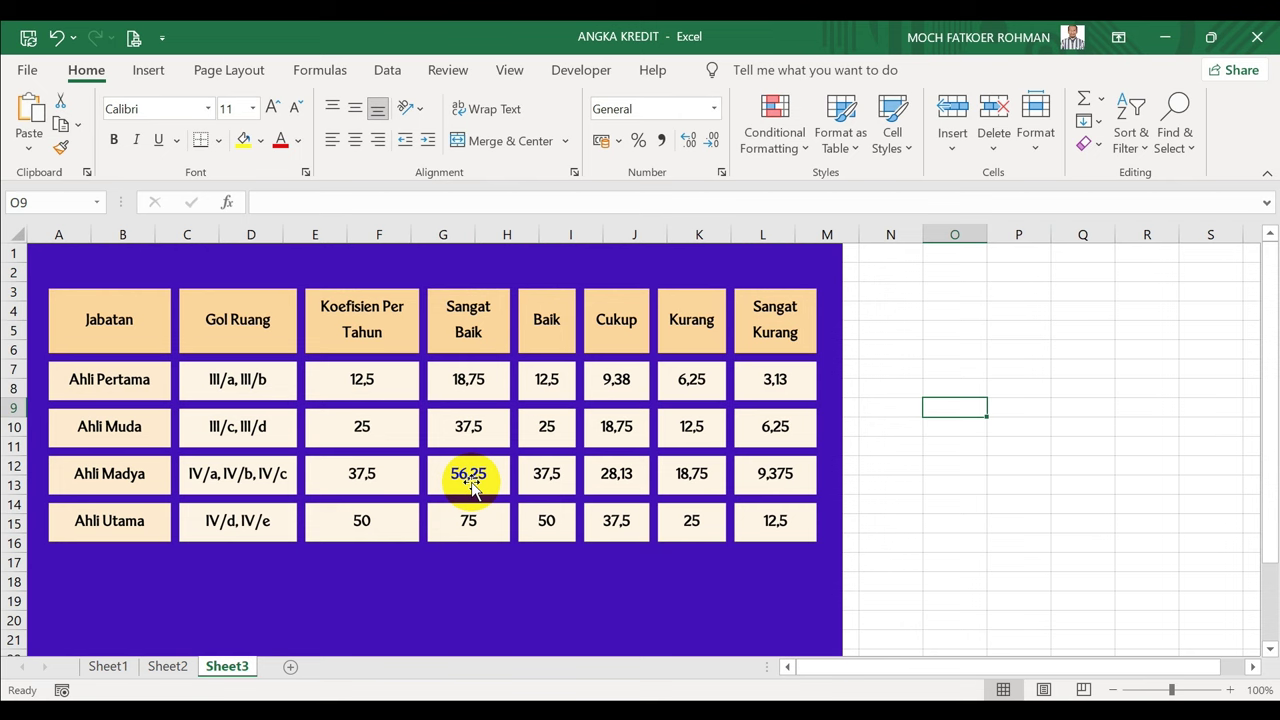
{"action": "left_click", "coordinate": [108, 666]}
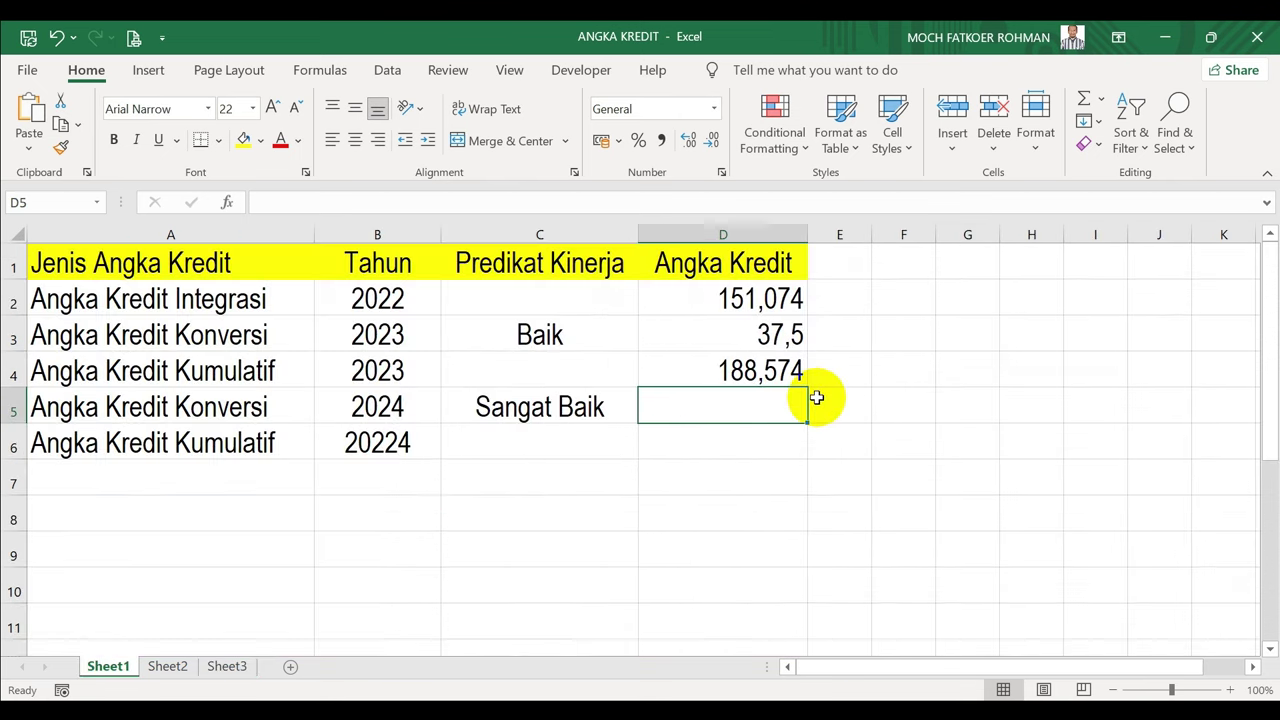
{"action": "type", "text": "56,"}
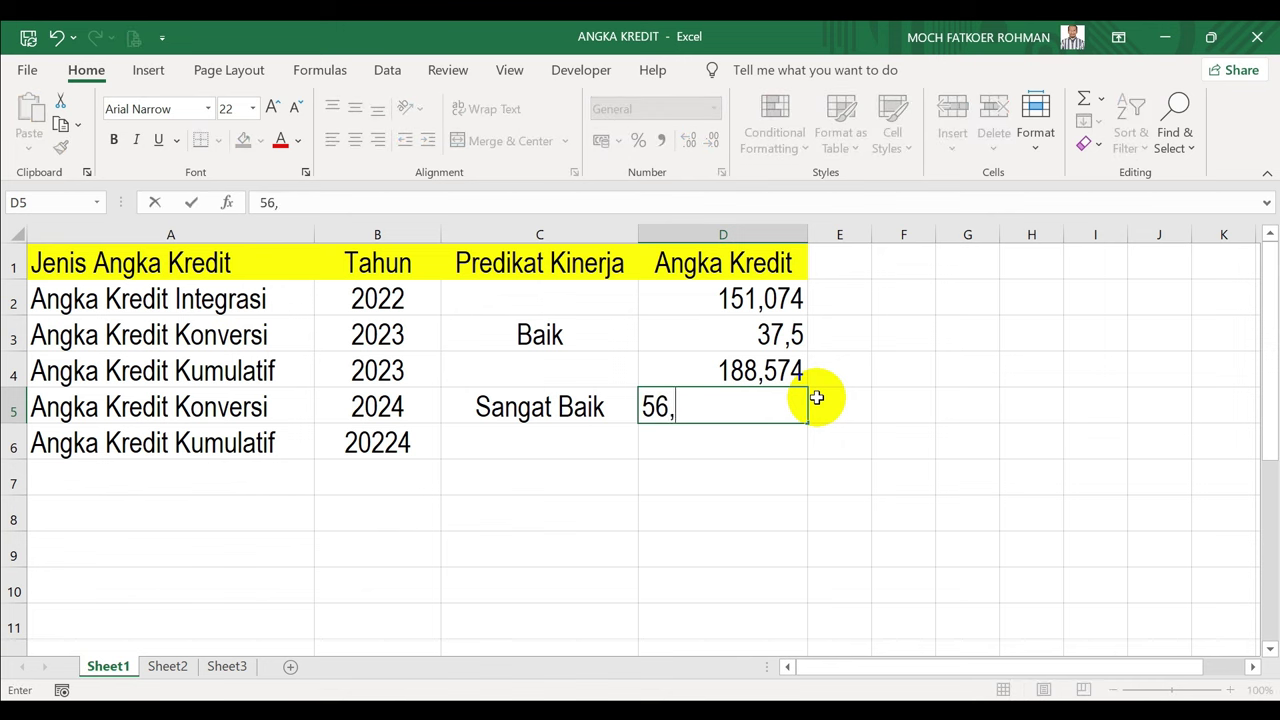
{"action": "type", "text": "25"}
{"action": "key", "text": "Return"}
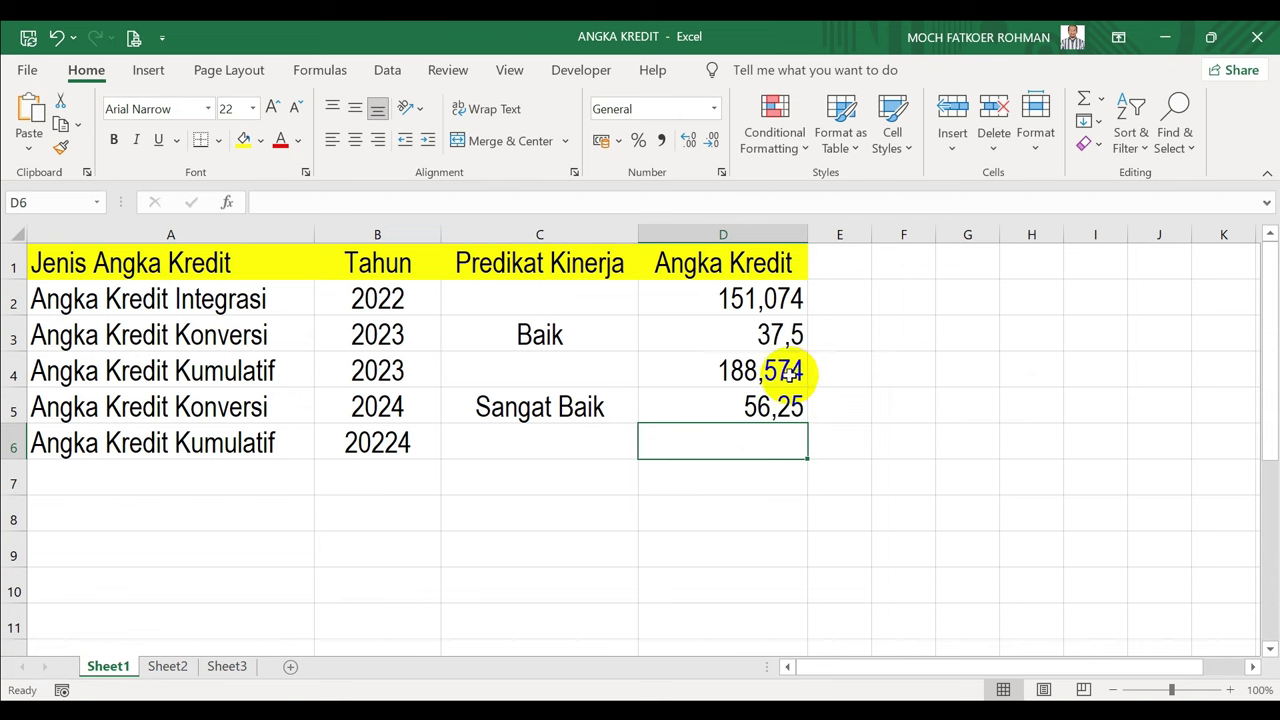
- Calculate the final Angka Kredit Kumulatif in D6 as the sum of D4:D5
{"action": "left_click", "coordinate": [788, 372]}
{"action": "left_click_drag", "start_coordinate": [790, 372], "coordinate": [790, 396]}
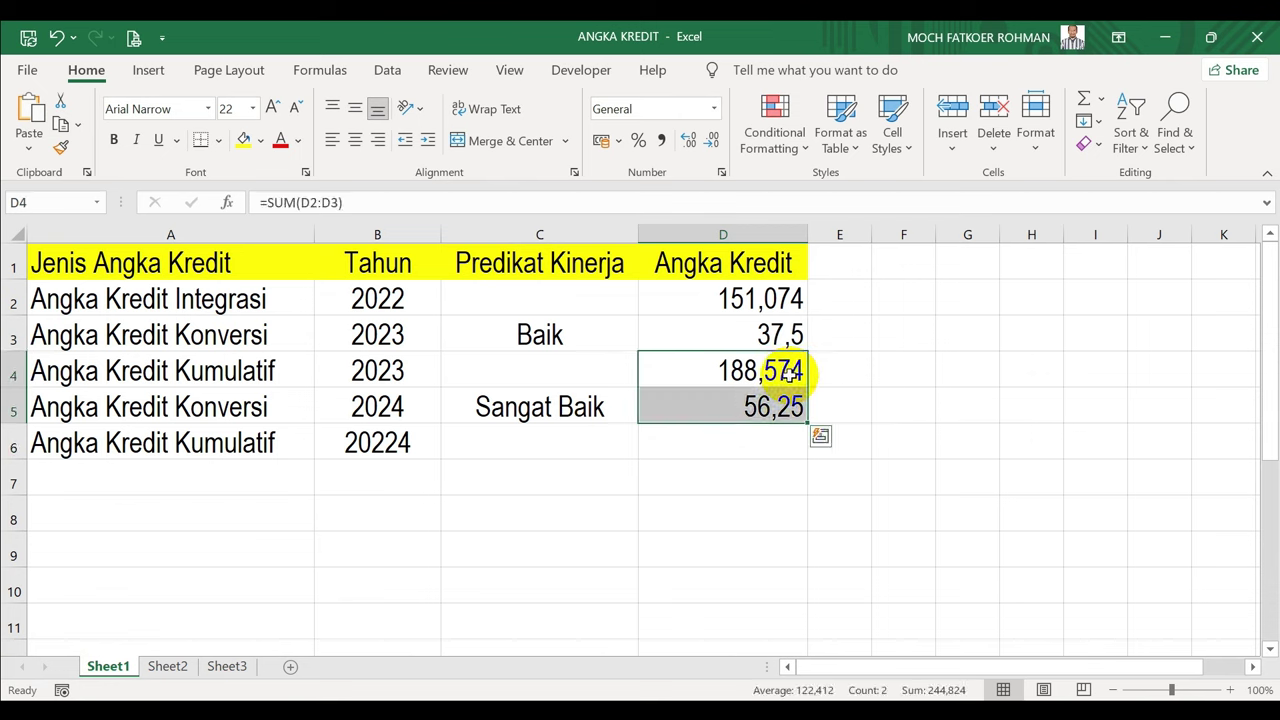
{"action": "left_click", "coordinate": [1103, 103]}
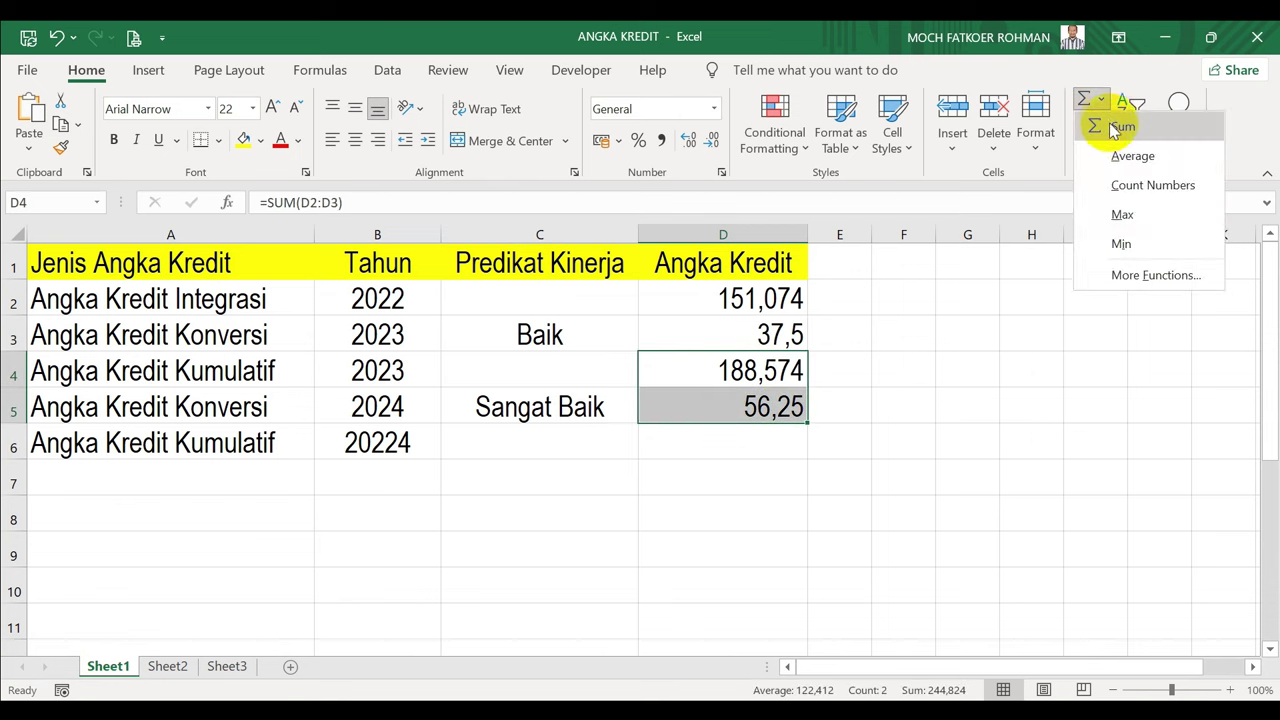
{"action": "left_click", "coordinate": [1110, 128]}
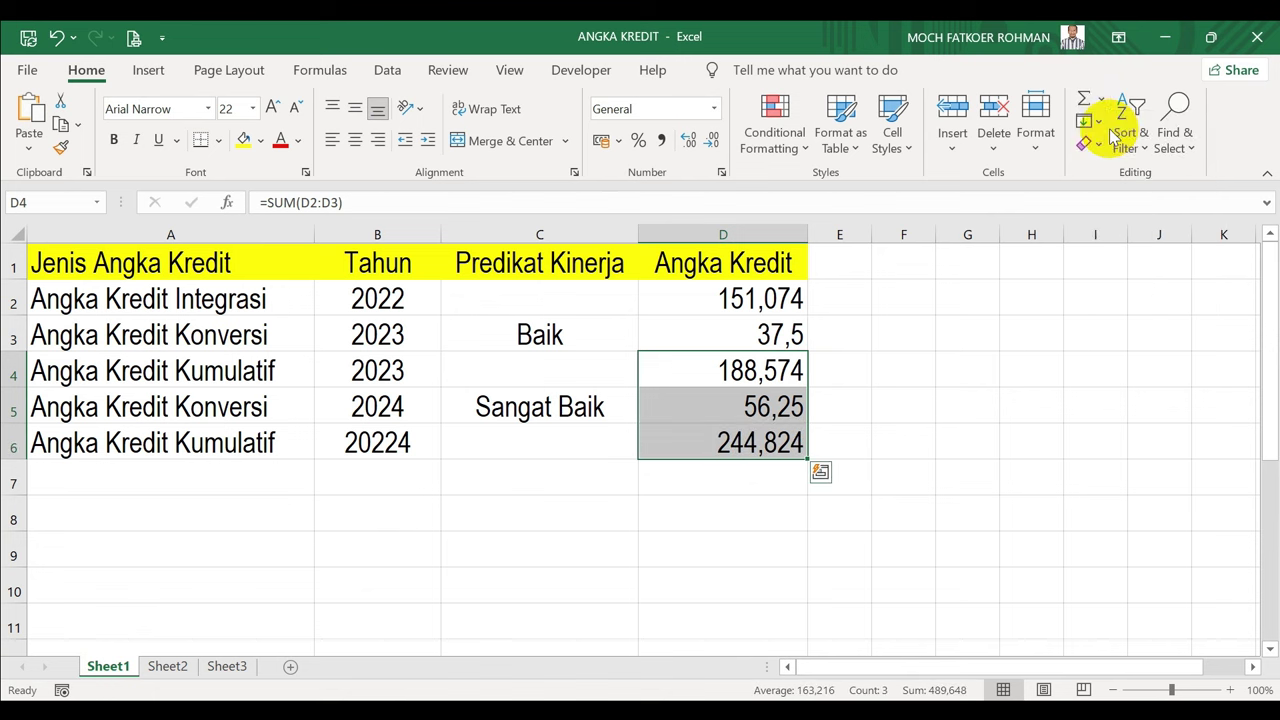
{"action": "left_click", "coordinate": [782, 443]}
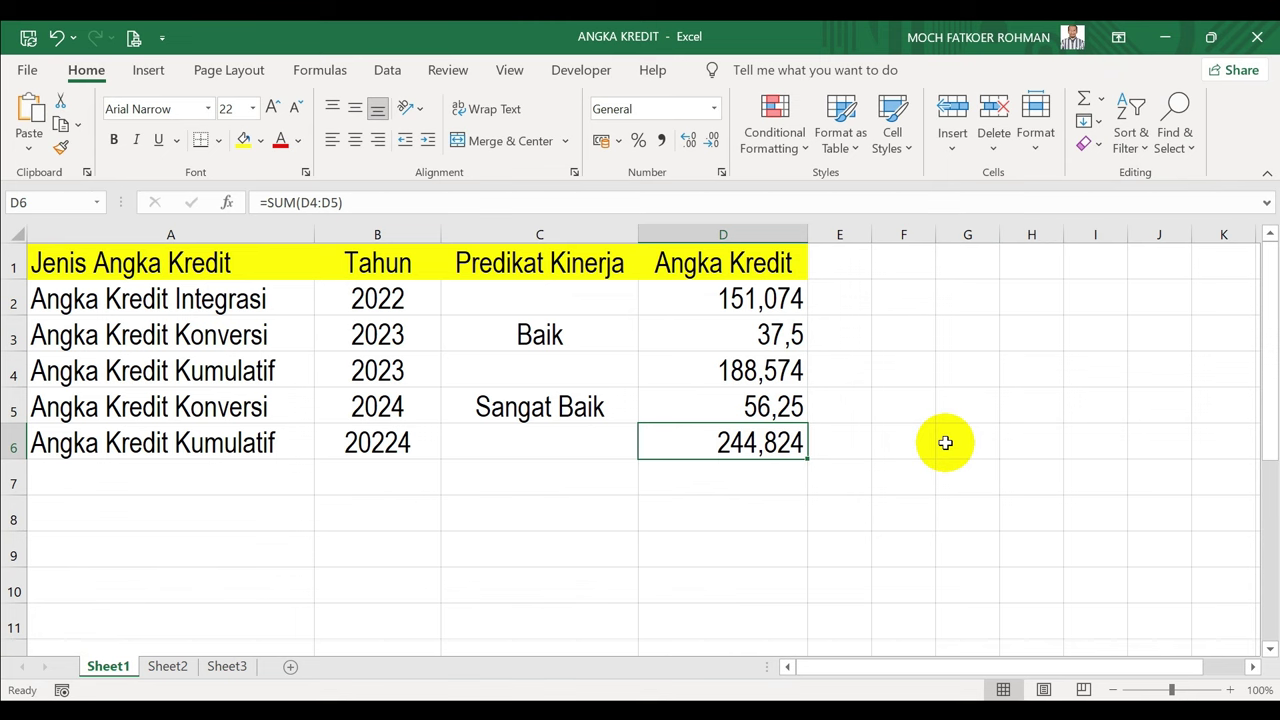
- Add a new row label "Angka Kredit Konversi" in A7 below the last Kumulatif row
{"action": "left_click", "coordinate": [243, 485]}
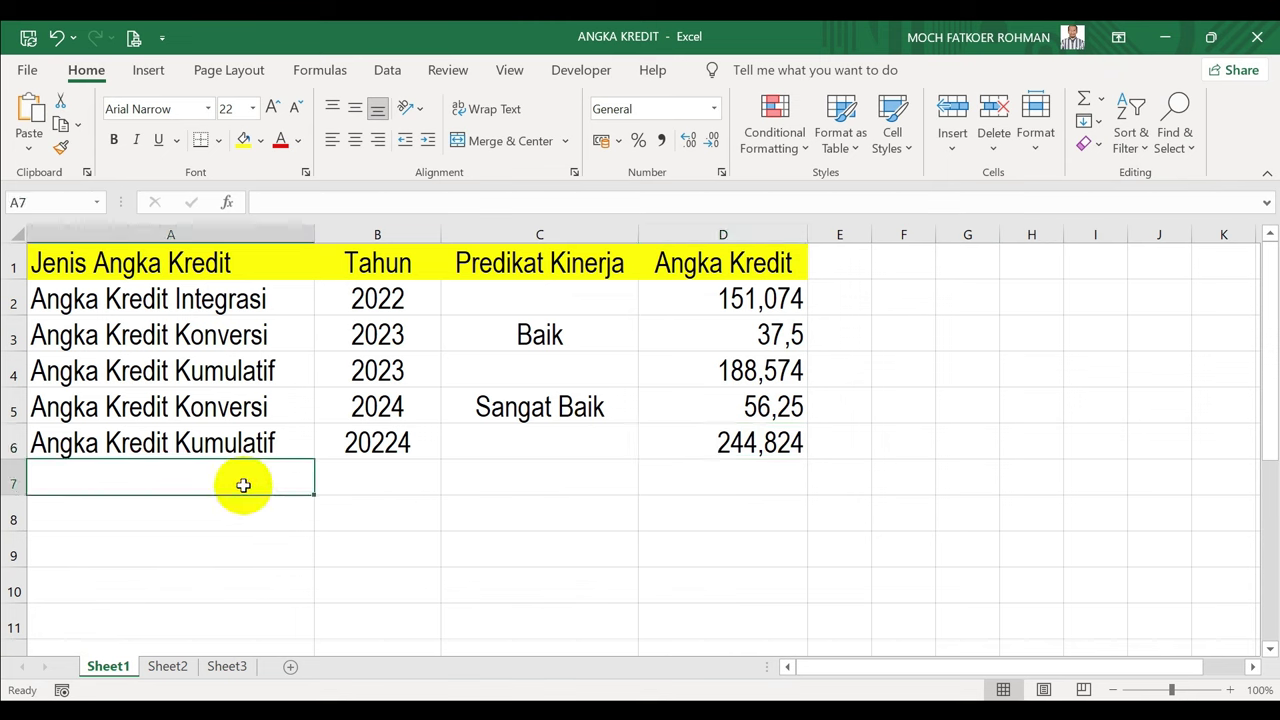
{"action": "type", "text": "Angka Kredir"}
{"action": "key", "text": "BackSpace"}
{"action": "type", "text": "t "}
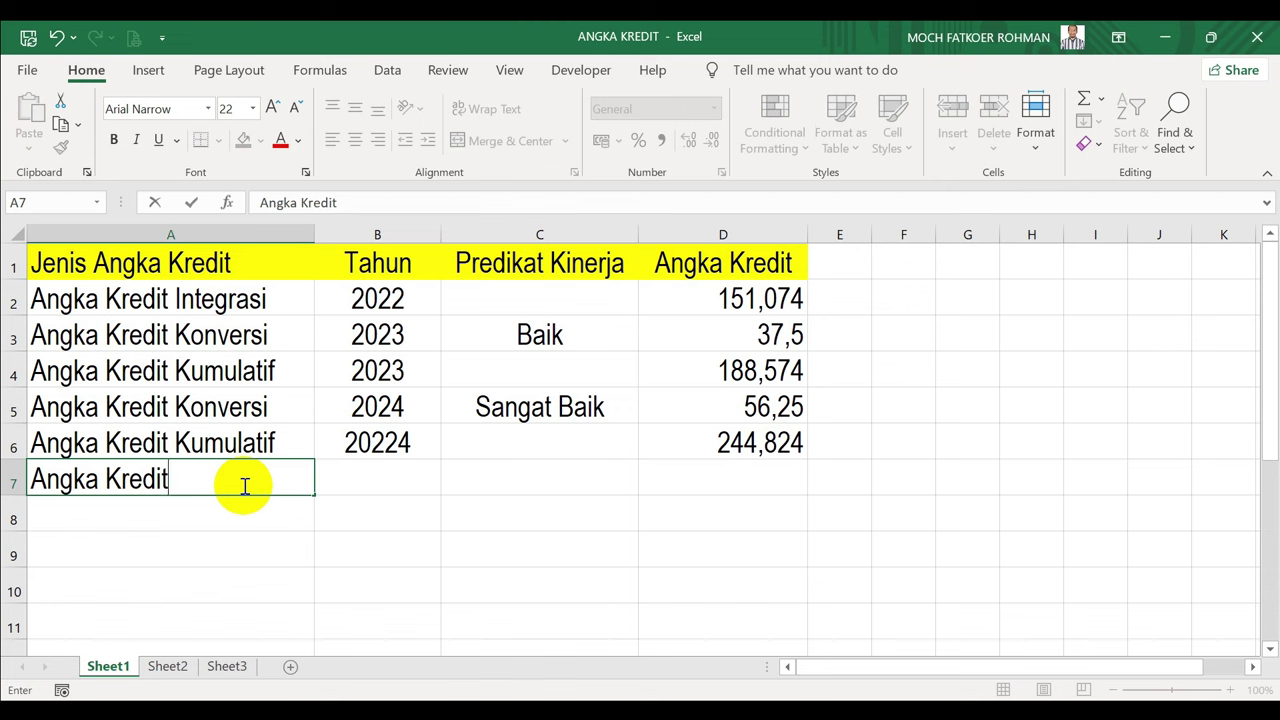
{"action": "type", "text": "Konversi"}
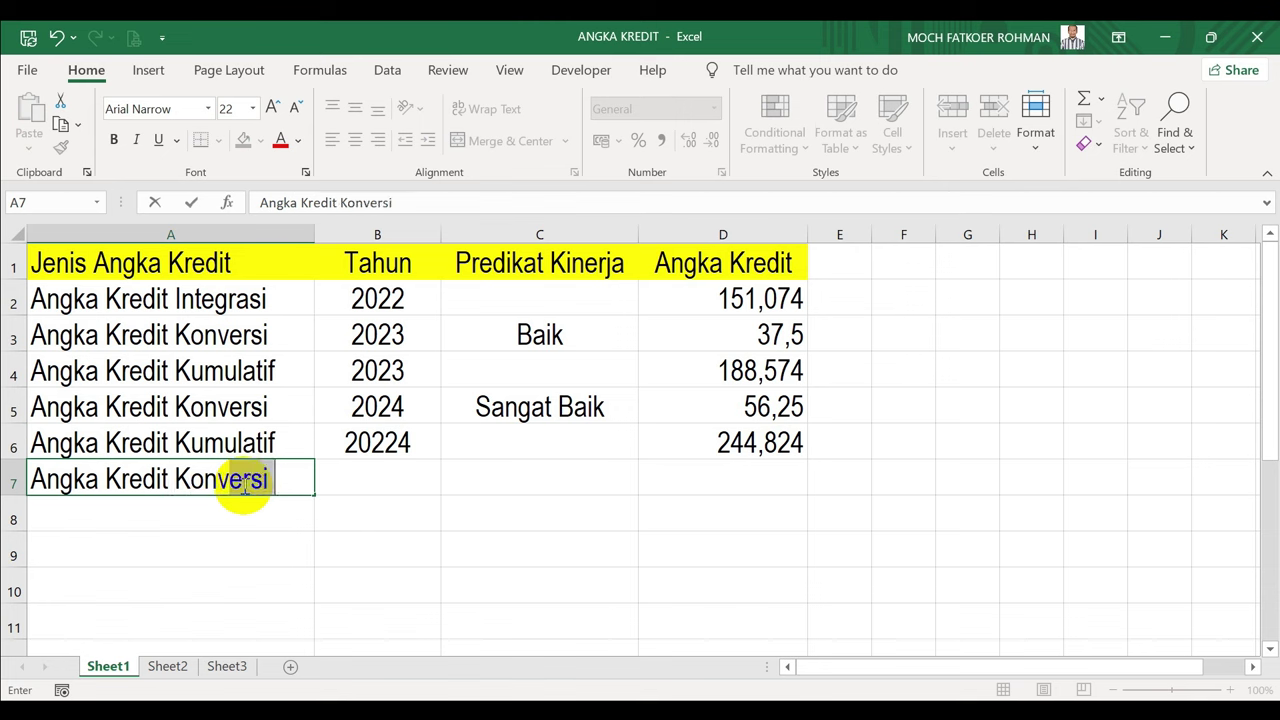
{"action": "key", "text": "Return"}
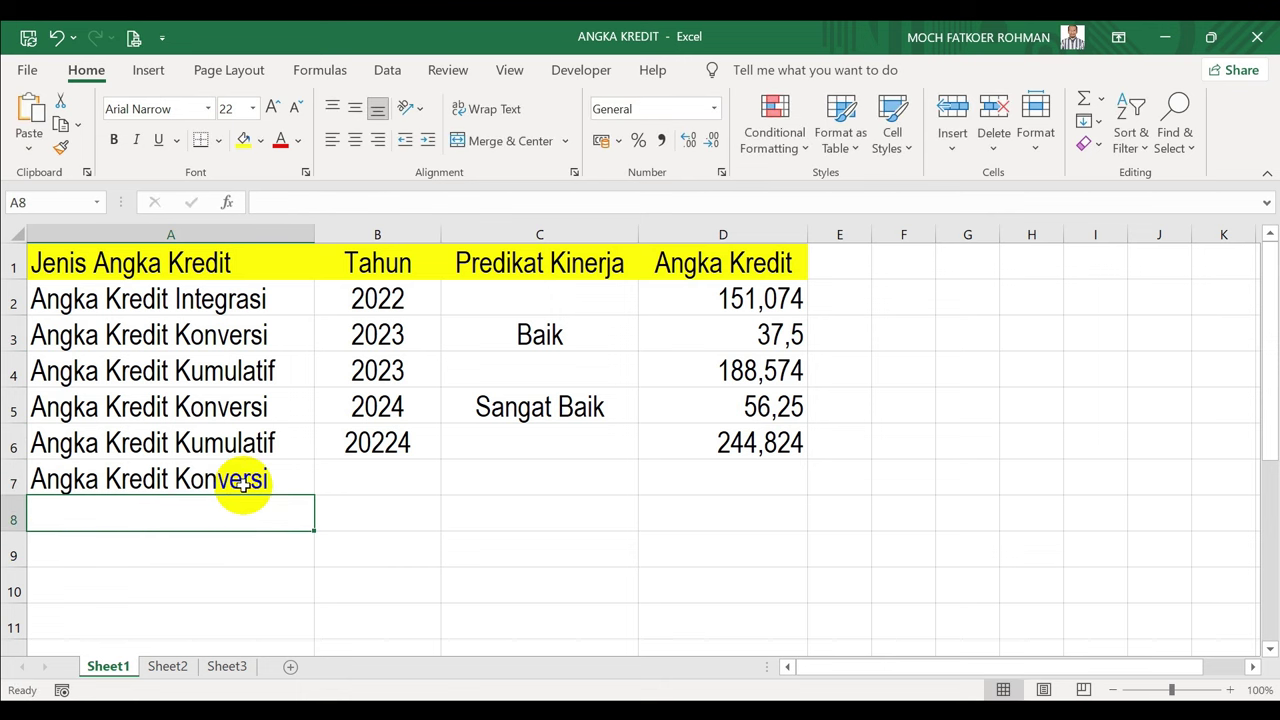
- Fill in the new Angka Kredit Konversi row with the year 2025 in B7 and the Predikat Kinerja "Sangat Baik" in C7
{"action": "left_click", "coordinate": [397, 465]}
{"action": "type", "text": "2025"}
{"action": "left_click", "coordinate": [511, 476]}
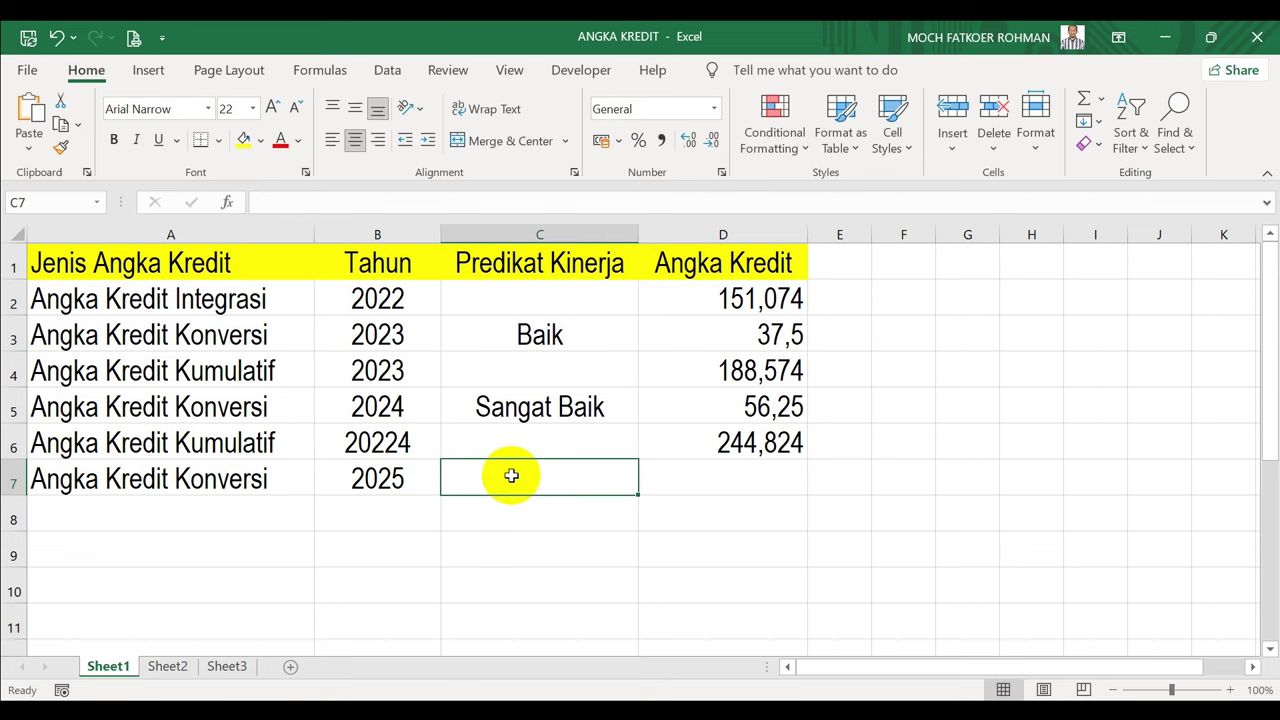
{"action": "type", "text": "Sangat Baik"}
{"action": "key", "text": "Return"}
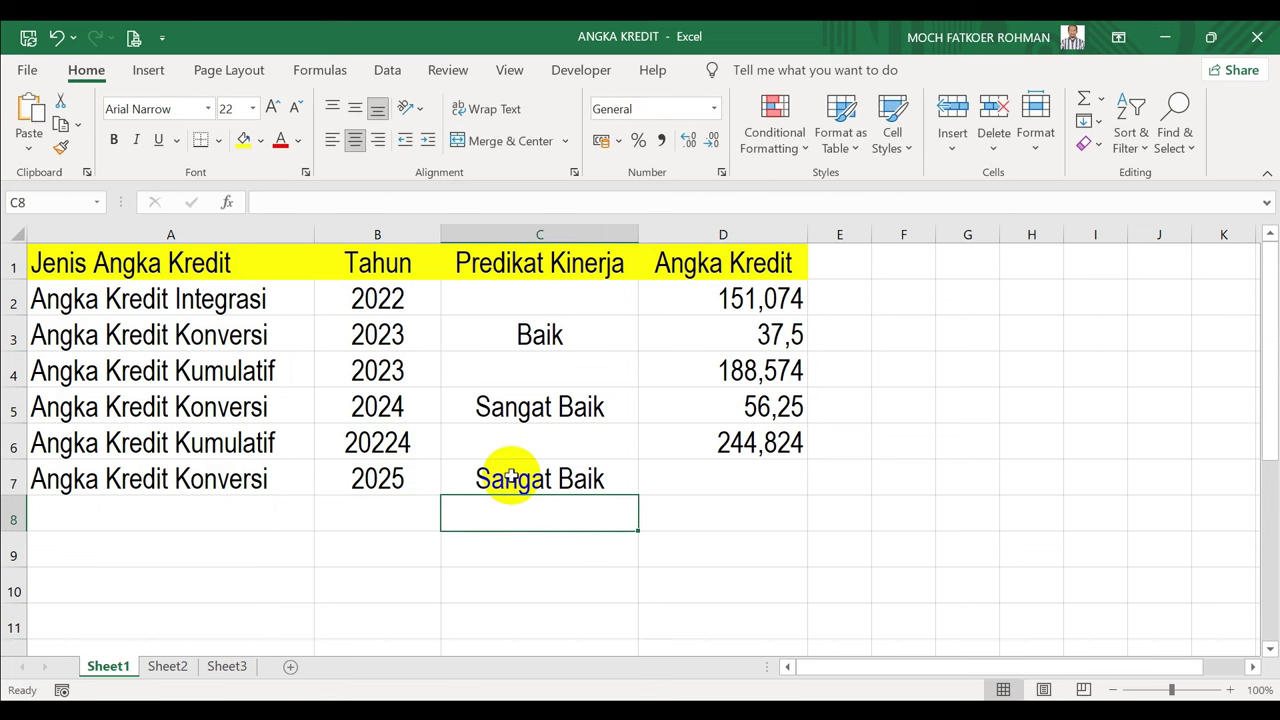
- Enter 56,25 as the 2025 Konversi credit in D7
{"action": "left_click", "coordinate": [720, 490]}
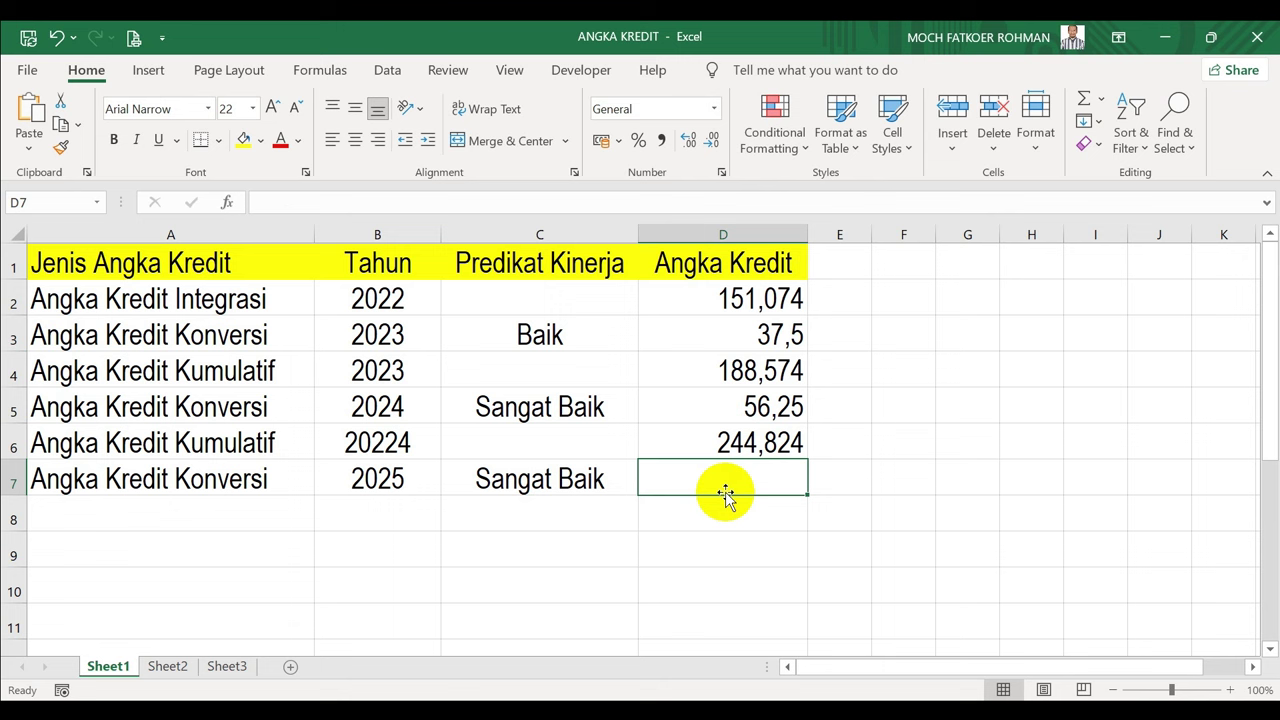
{"action": "type", "text": "56"}
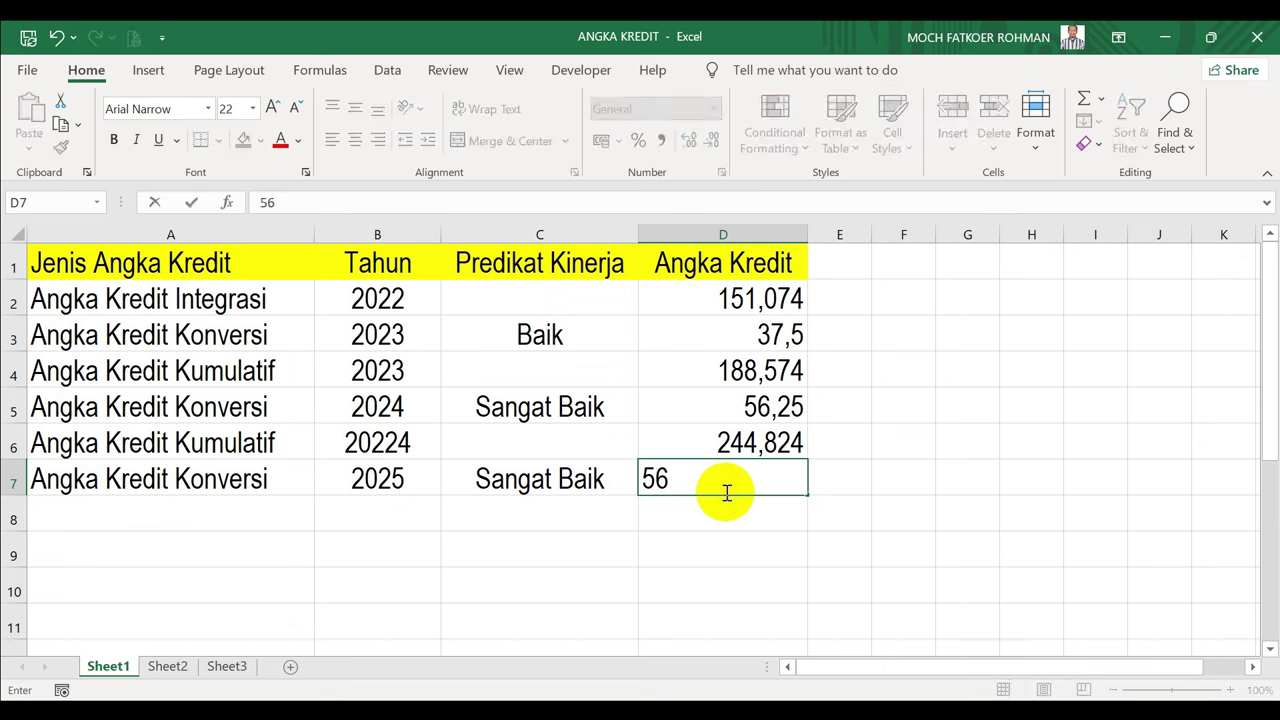
{"action": "type", "text": ",25"}
{"action": "key", "text": "Return"}
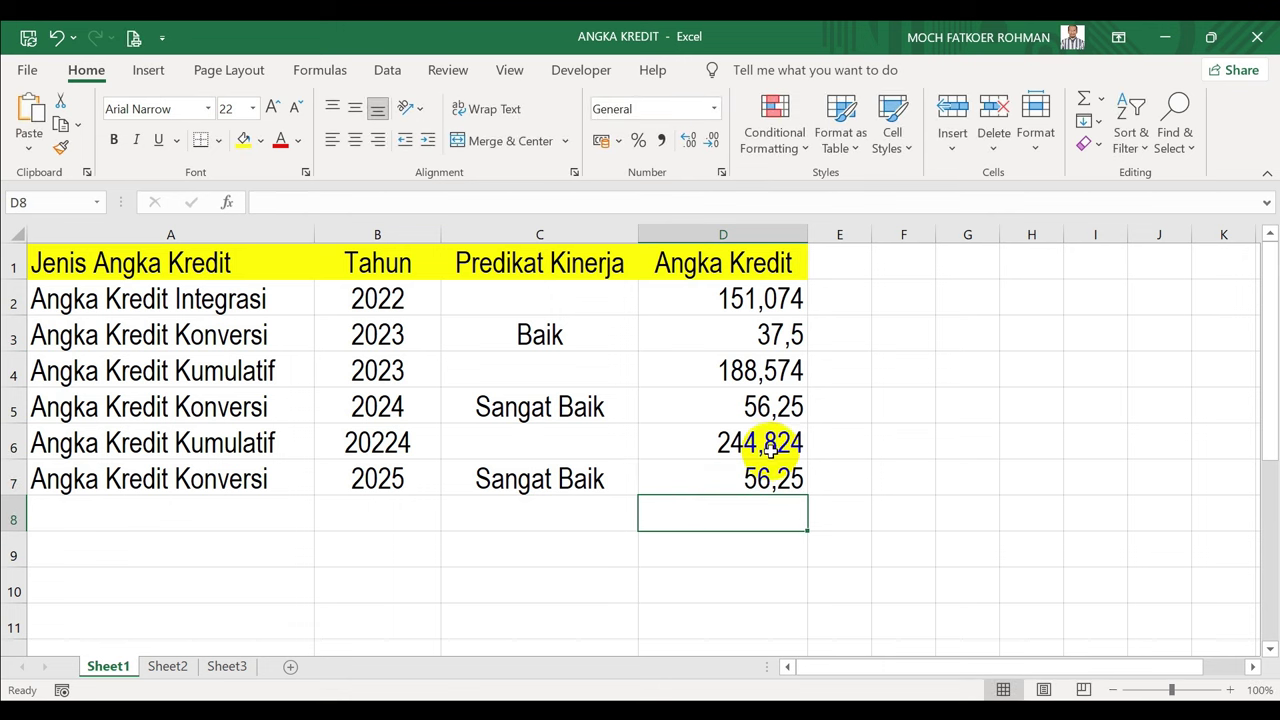
- Calculate the new cumulative credit in D8 as the sum of D6:D7
{"action": "left_click_drag", "start_coordinate": [768, 447], "coordinate": [770, 479]}
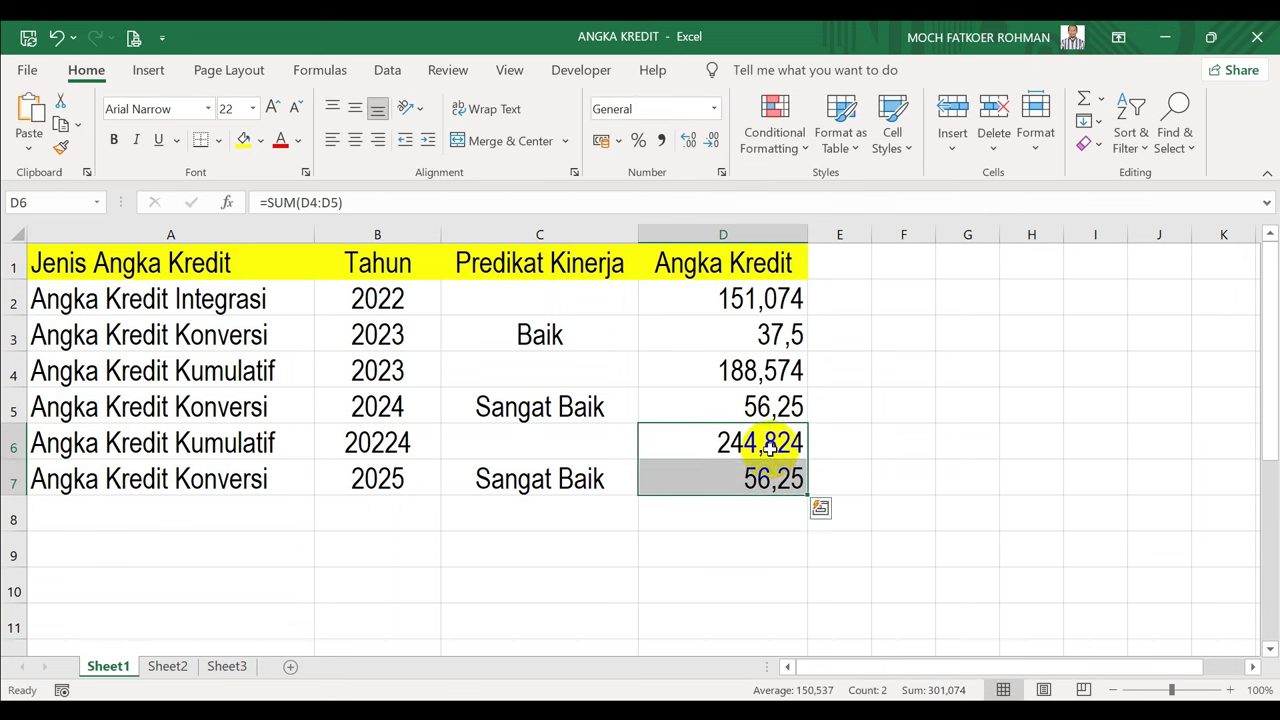
{"action": "left_click", "coordinate": [1102, 100]}
{"action": "left_click", "coordinate": [1112, 130]}
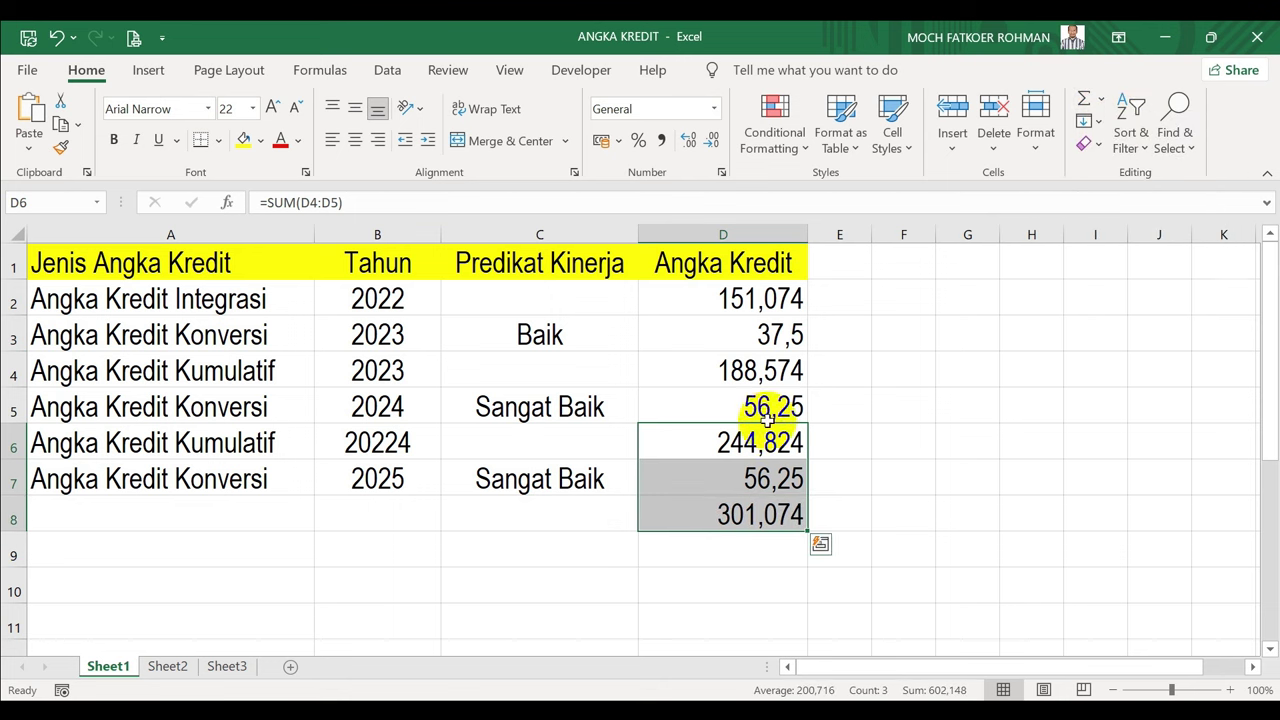
{"action": "left_click", "coordinate": [742, 518]}
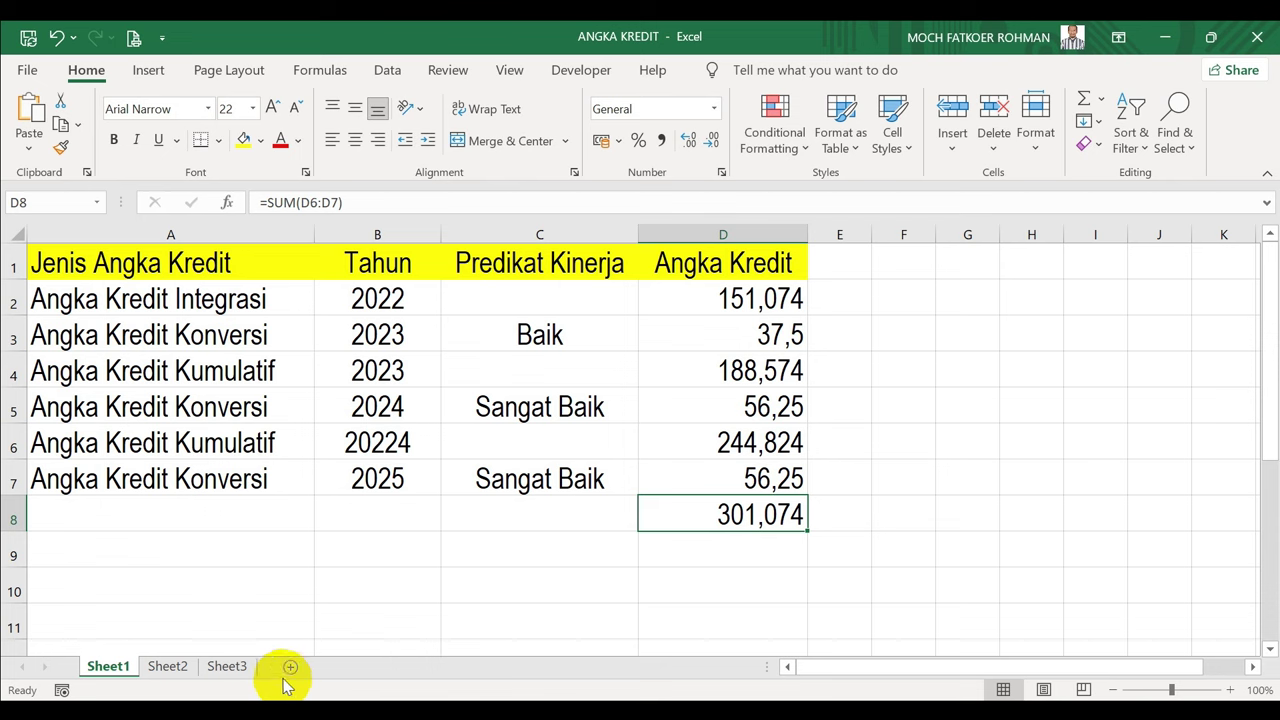
- Check the minimum credit requirements per Jabatan and Gol Ruang on Sheet2 against the cumulative credit and 2025 row on Sheet1
{"action": "left_click", "coordinate": [184, 674]}
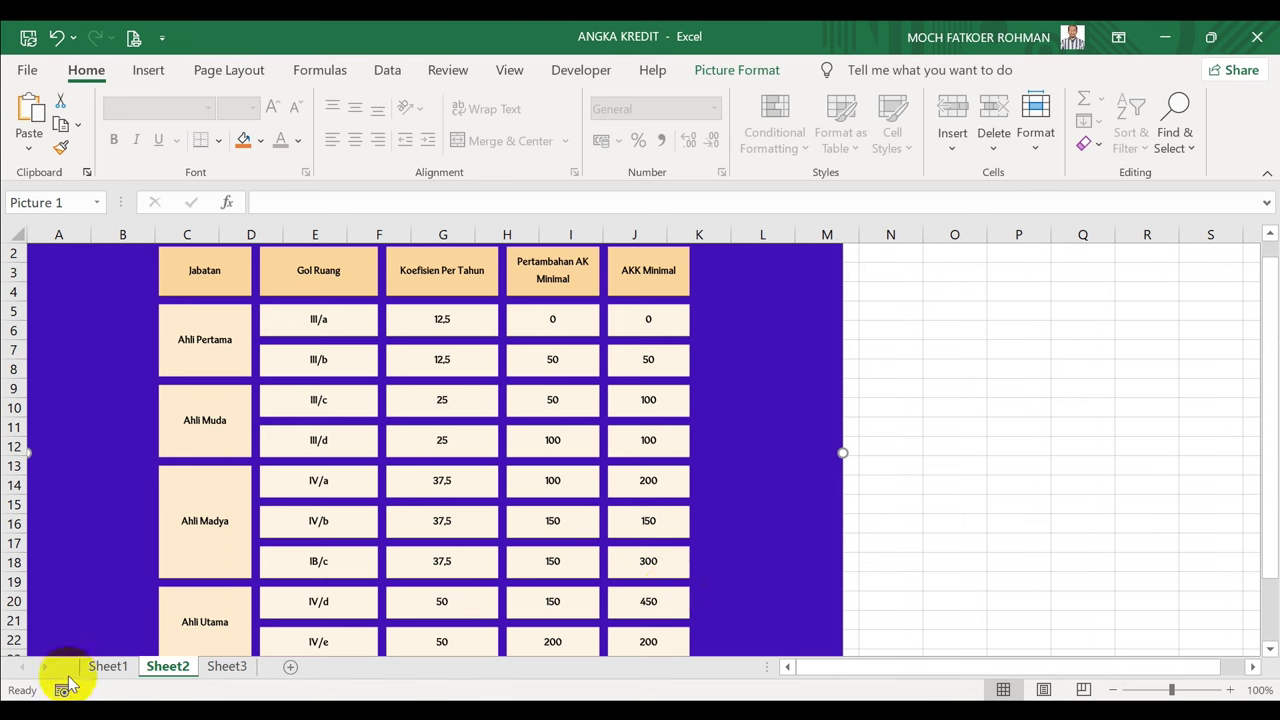
{"action": "left_click", "coordinate": [108, 666]}
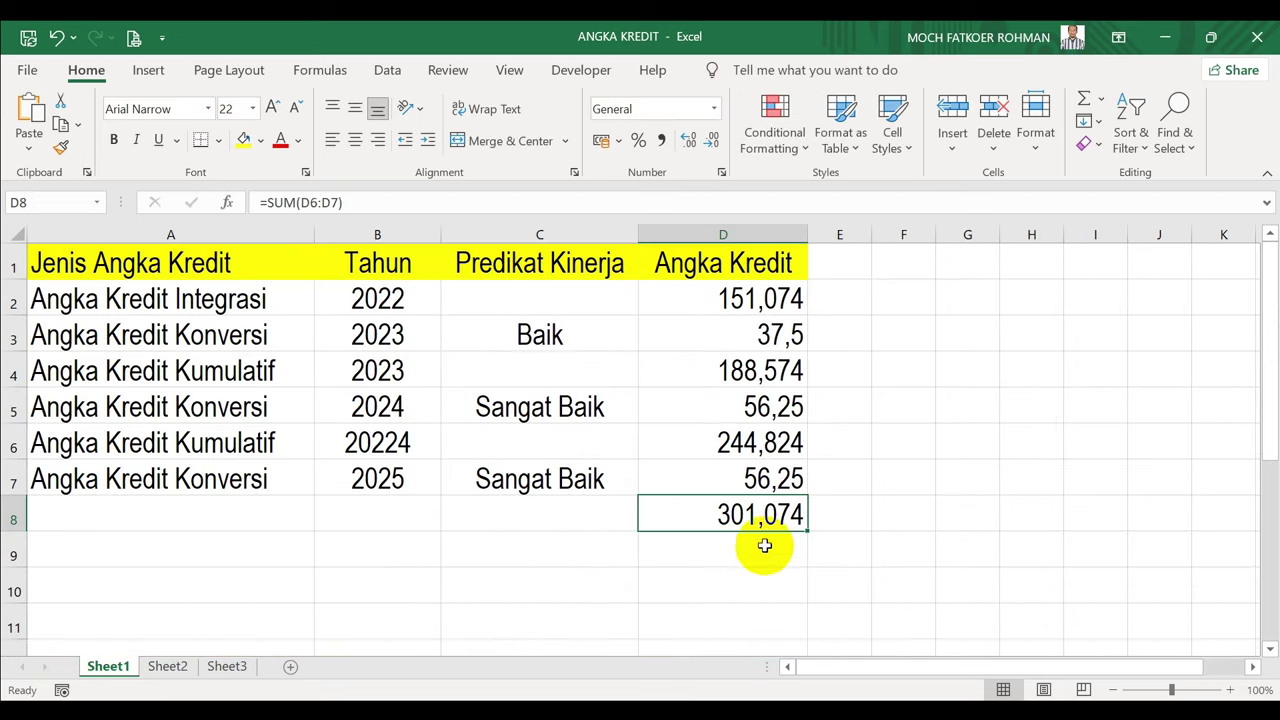
{"action": "left_click", "coordinate": [839, 514]}
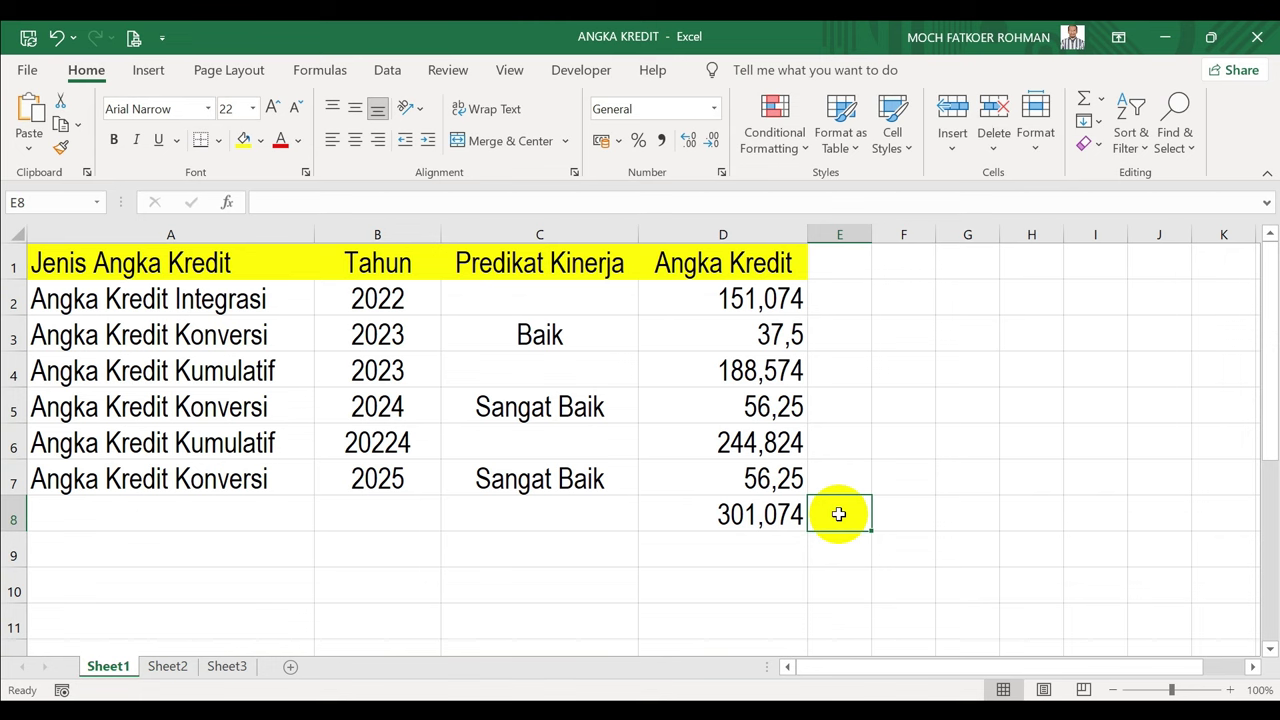
{"action": "left_click", "coordinate": [390, 484]}
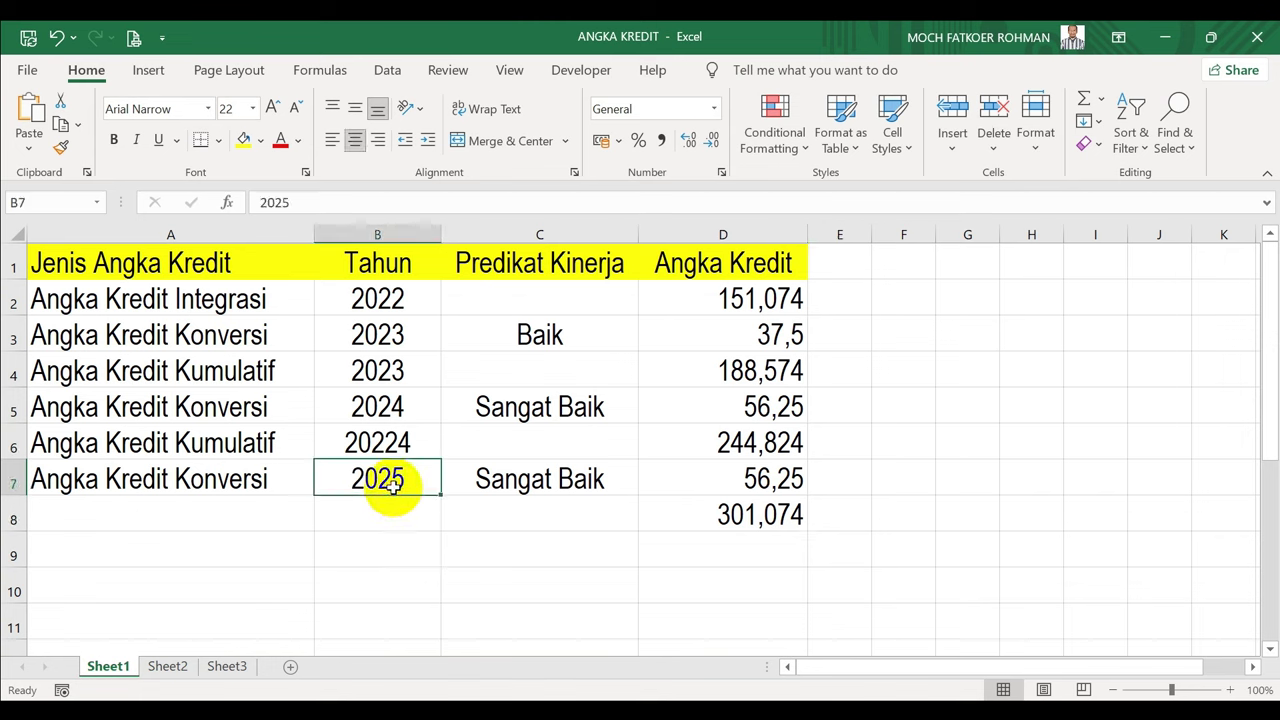